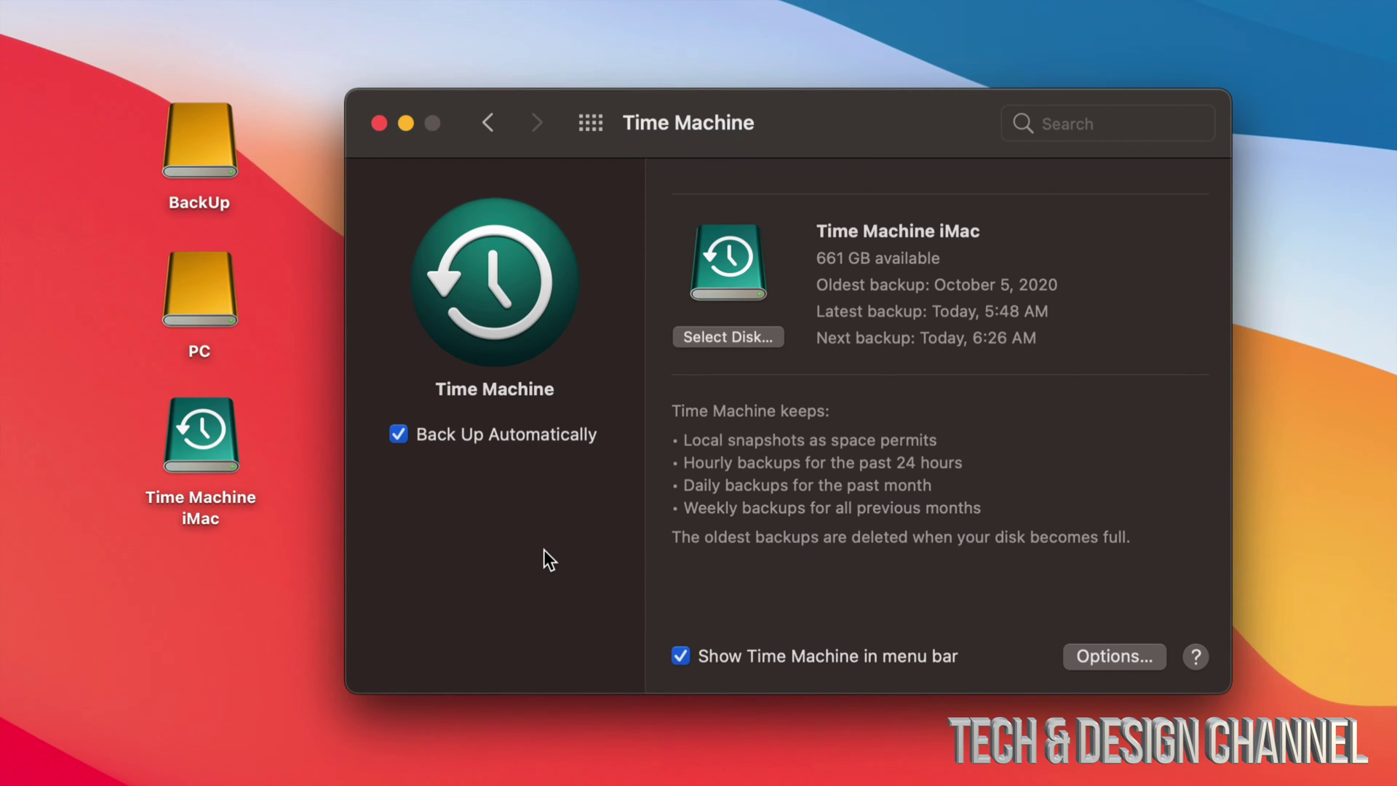
Move the Time Machine preferences window higher on the screen.
{"action": "left_click_drag", "start_coordinate": [628, 149], "coordinate": [626, 102]}
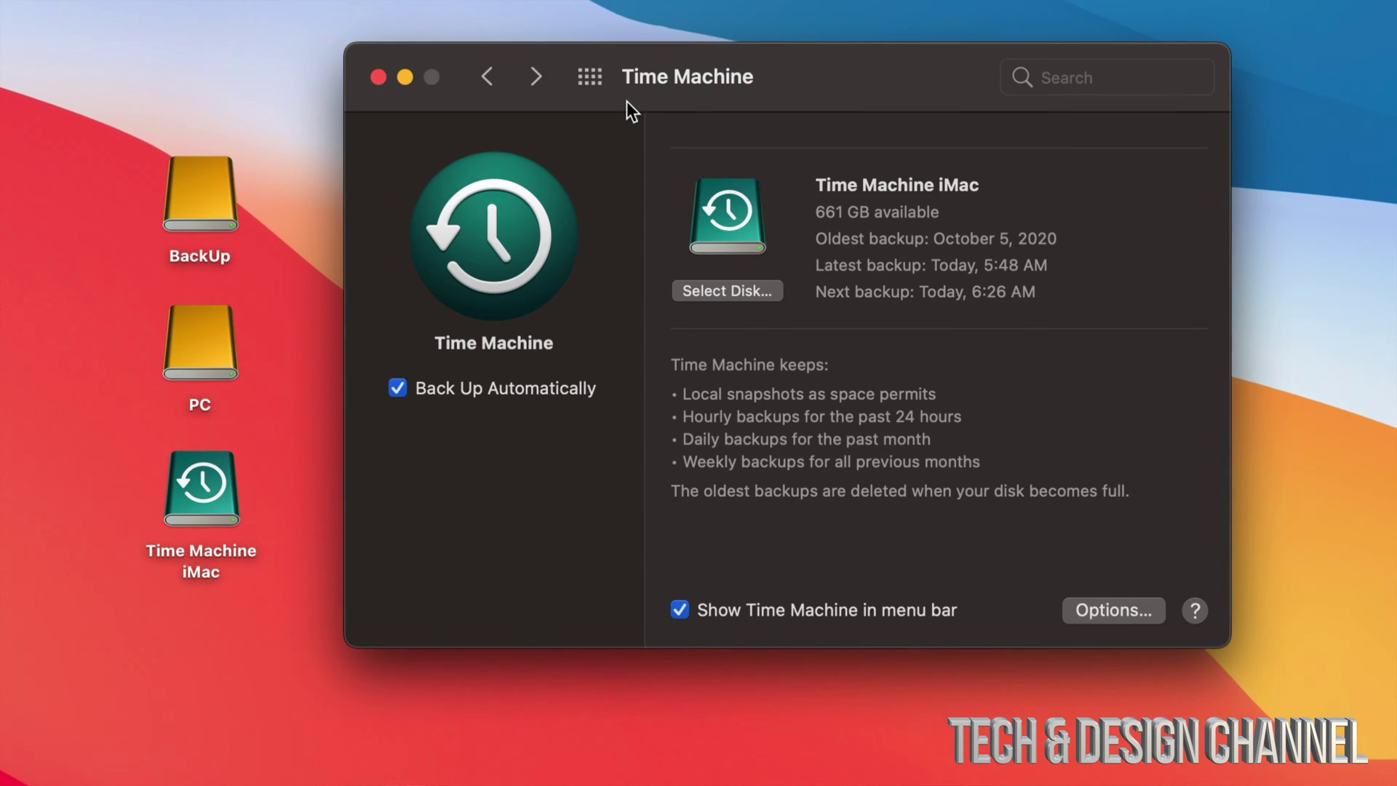
Return to the Time Machine pane via Show All and move its window lower.
{"action": "left_click", "coordinate": [592, 77]}
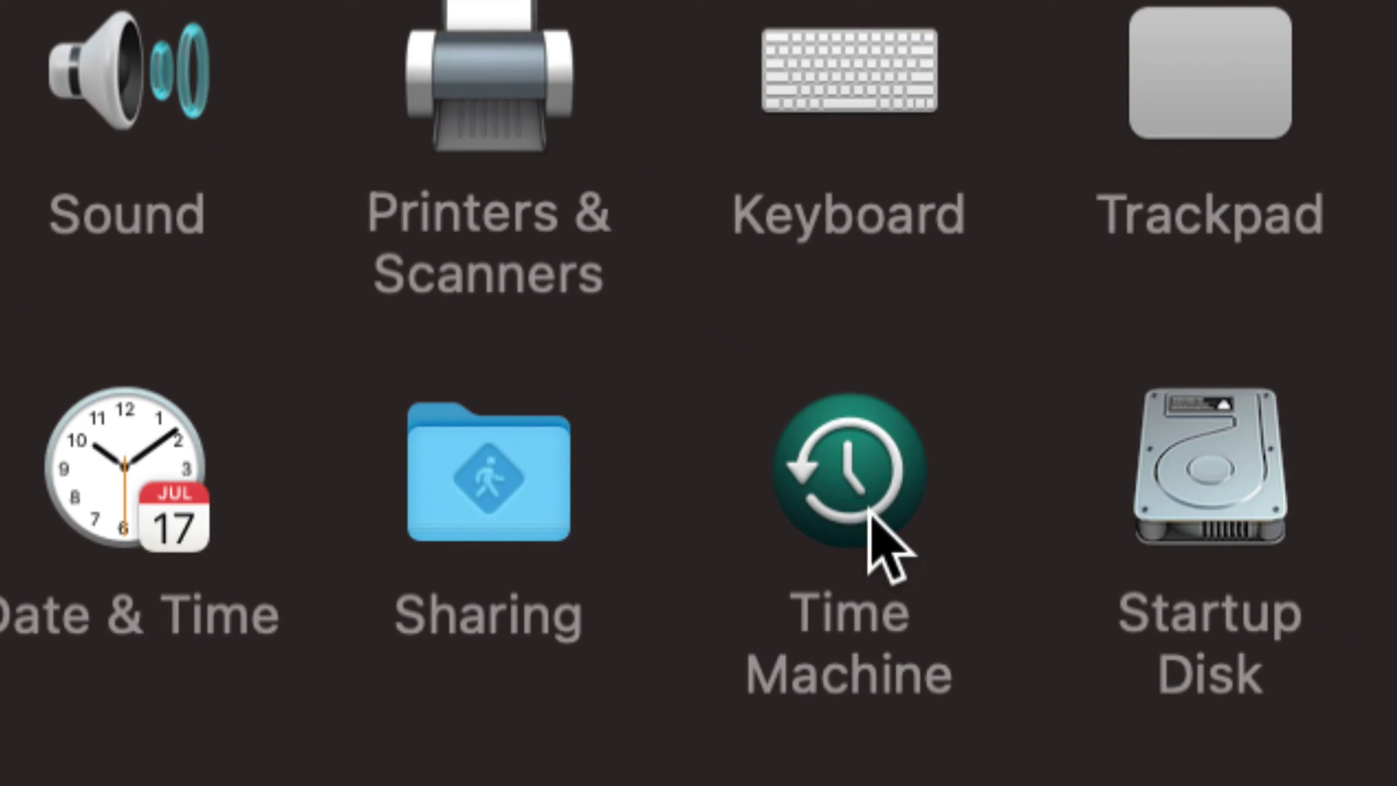
{"action": "left_click", "coordinate": [870, 512]}
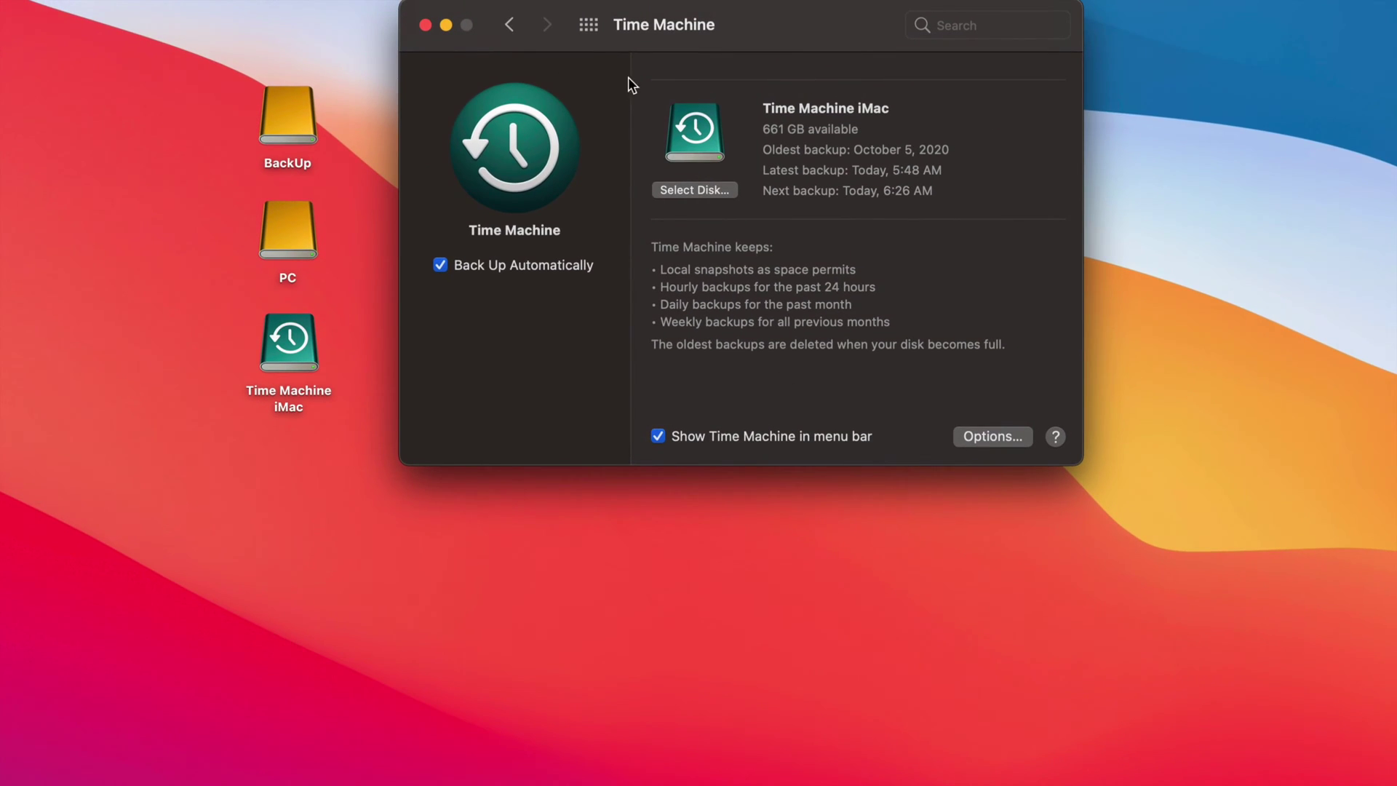
{"action": "left_click_drag", "start_coordinate": [616, 28], "coordinate": [616, 80]}
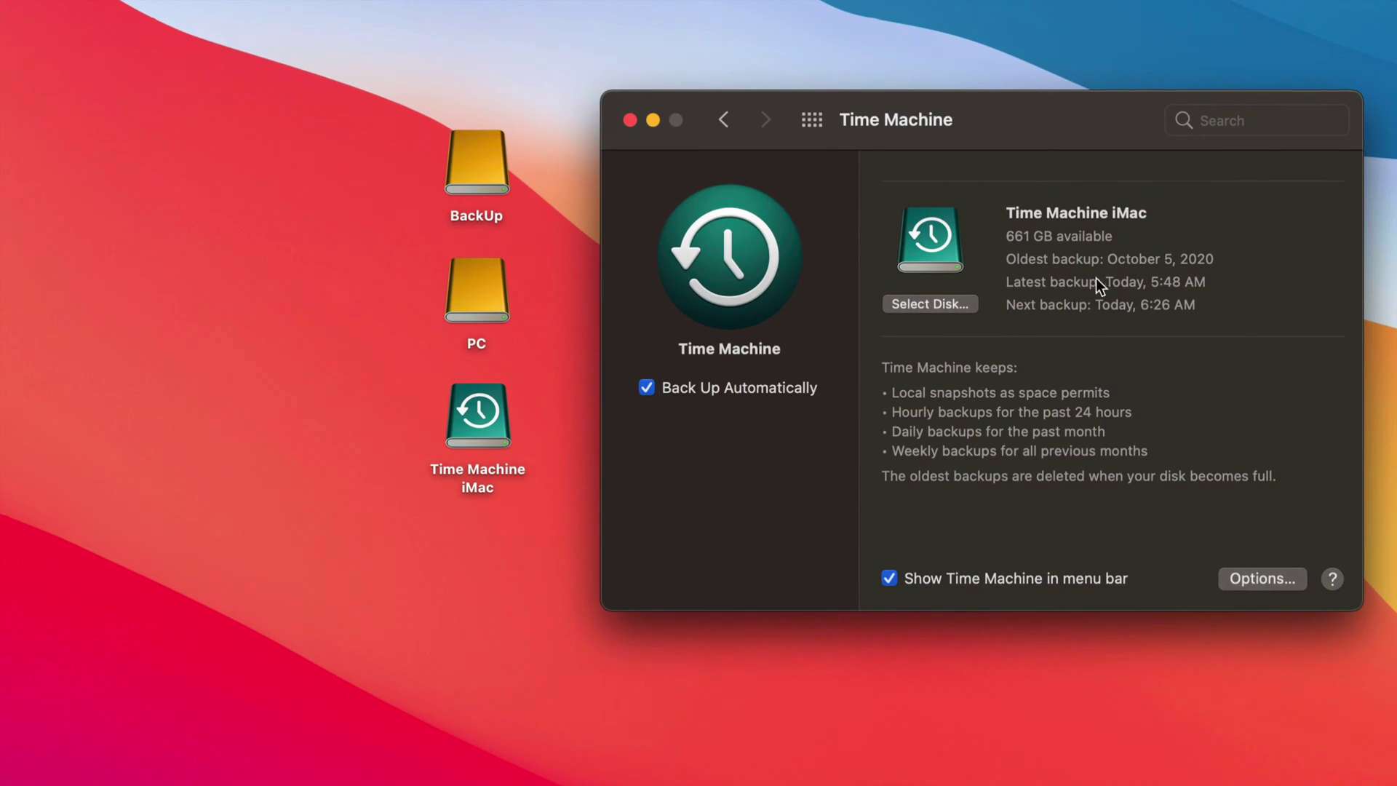
Shift the Time Machine window right and move the Time Machine iMac drive icon elsewhere.
{"action": "left_click_drag", "start_coordinate": [1072, 138], "coordinate": [1059, 136]}
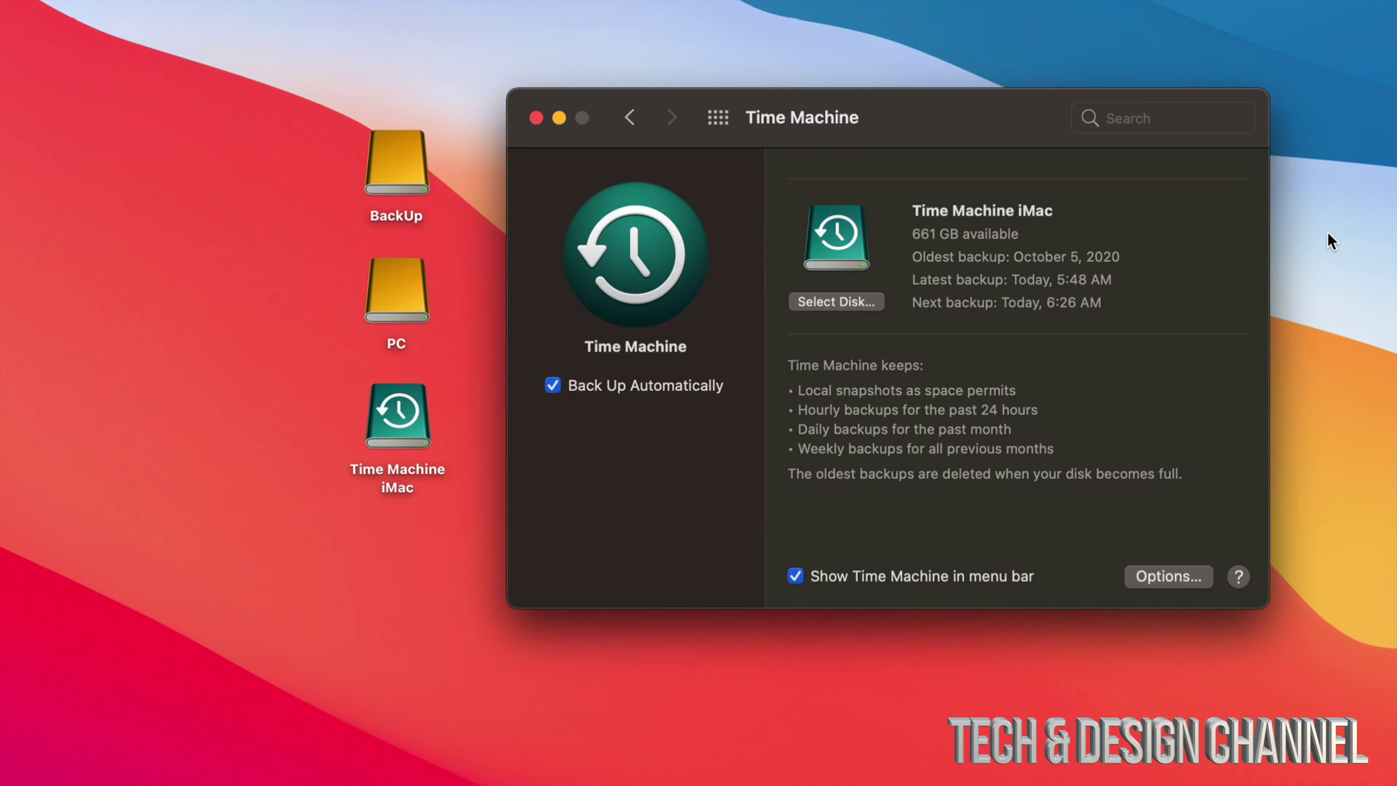
{"action": "left_click_drag", "start_coordinate": [867, 141], "coordinate": [1029, 129]}
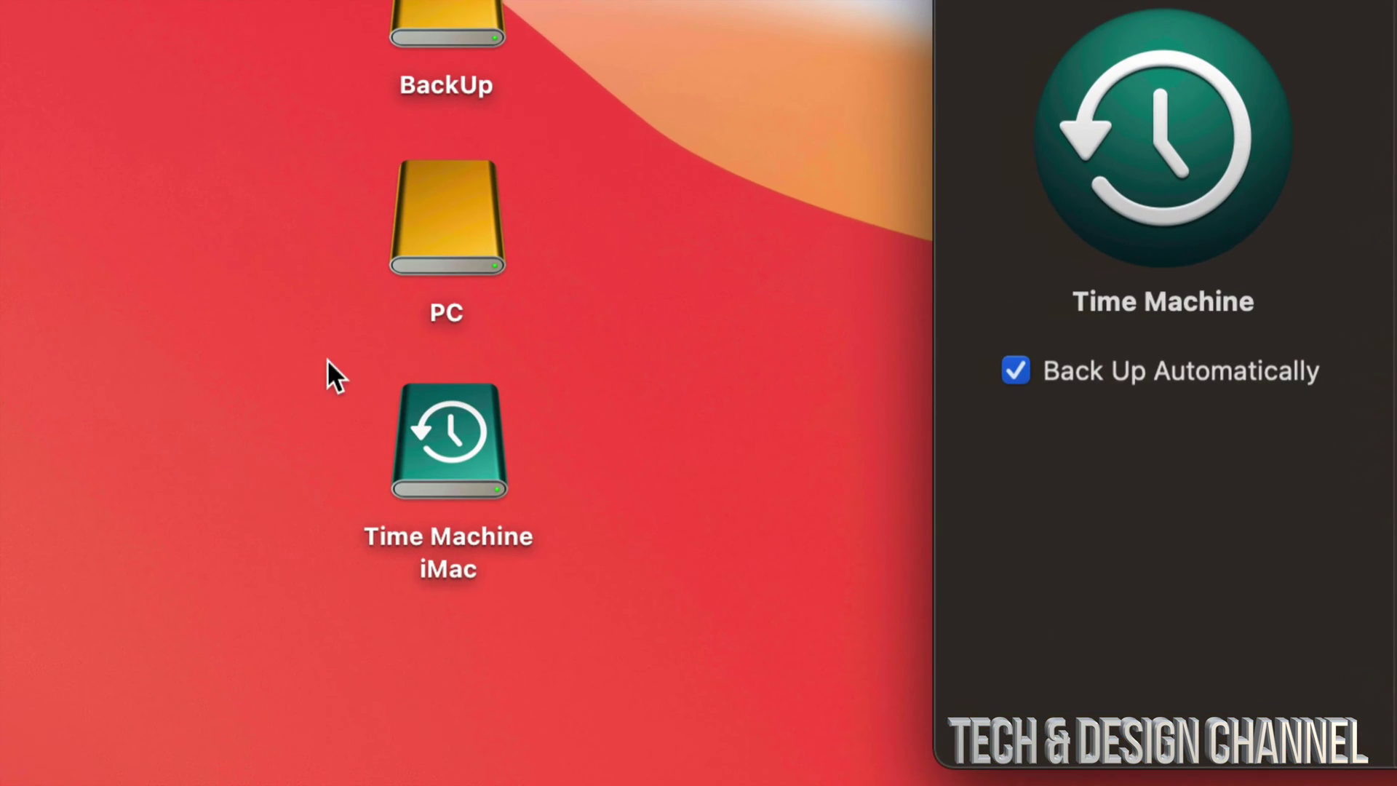
{"action": "left_click_drag", "start_coordinate": [439, 518], "coordinate": [761, 278]}
{"action": "left_click", "coordinate": [828, 274]}
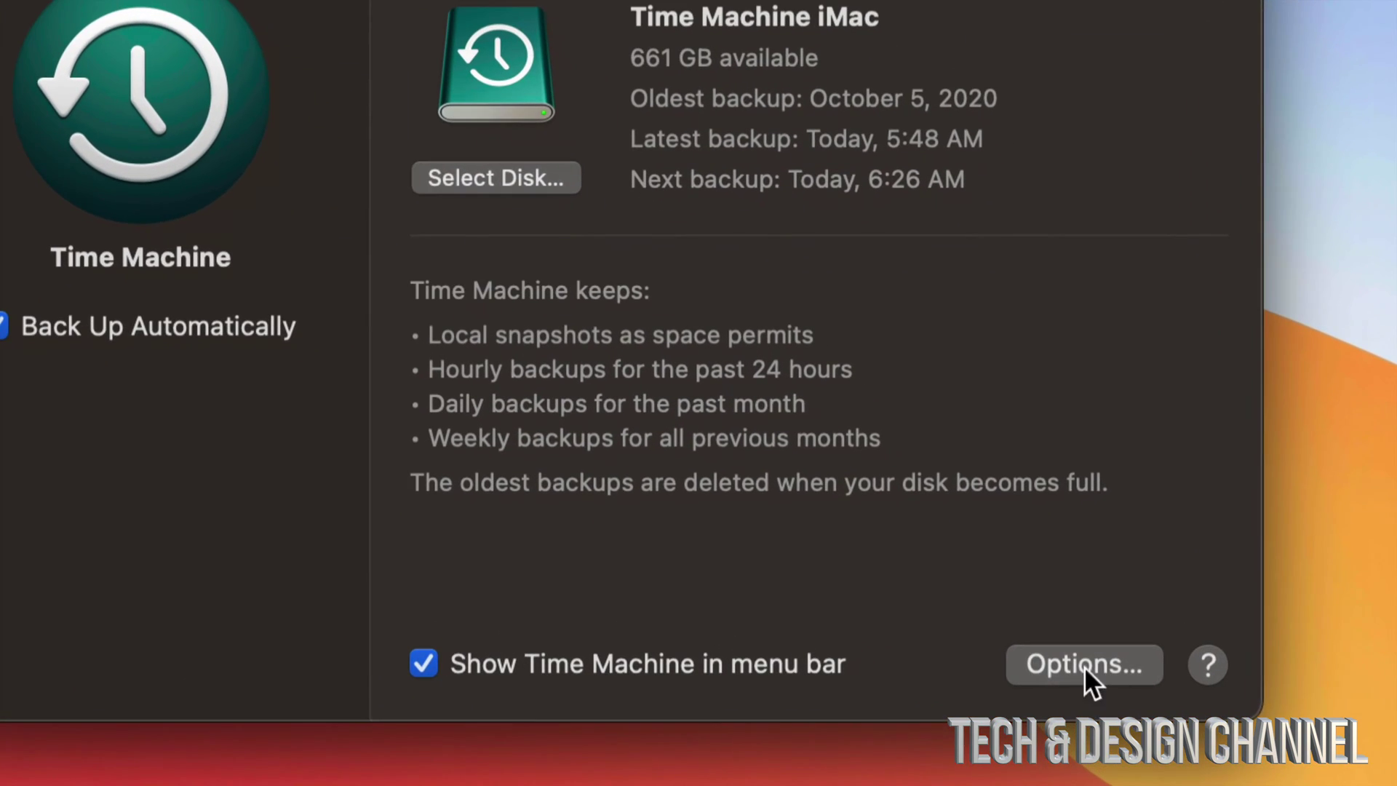
{"action": "left_click", "coordinate": [1053, 668]}
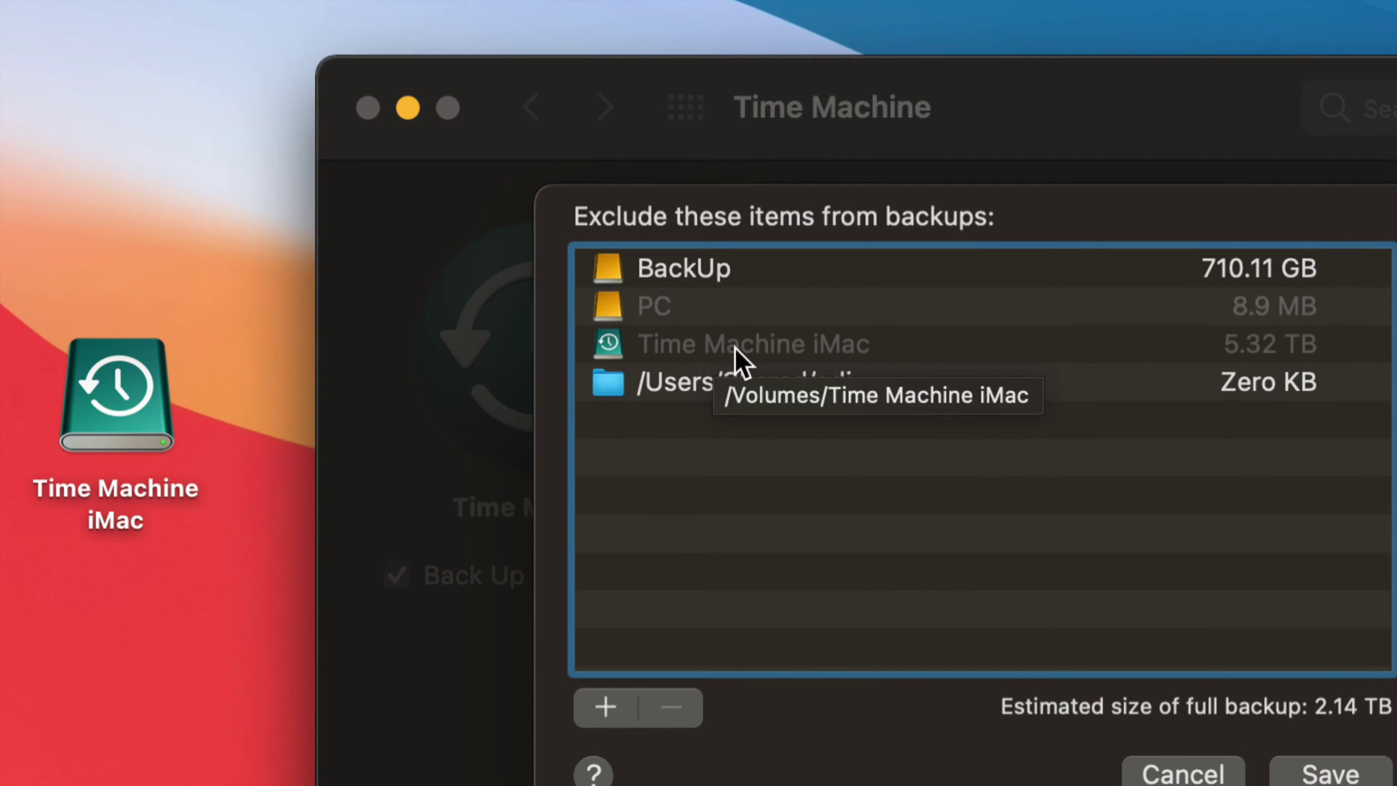
{"action": "left_click", "coordinate": [670, 270]}
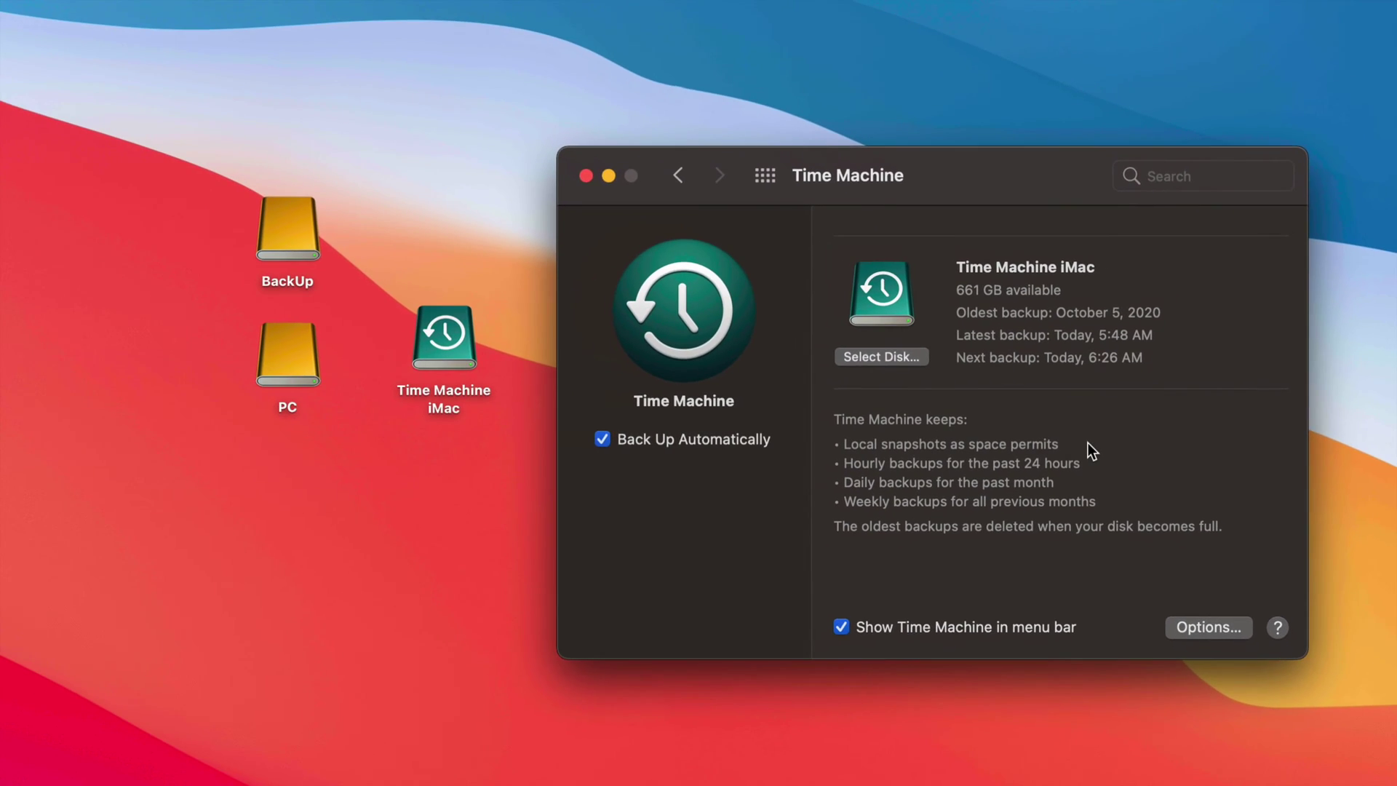
Place the Time Machine iMac icon below PC and bring the Time Machine window forward.
{"action": "left_click_drag", "start_coordinate": [480, 342], "coordinate": [291, 469]}
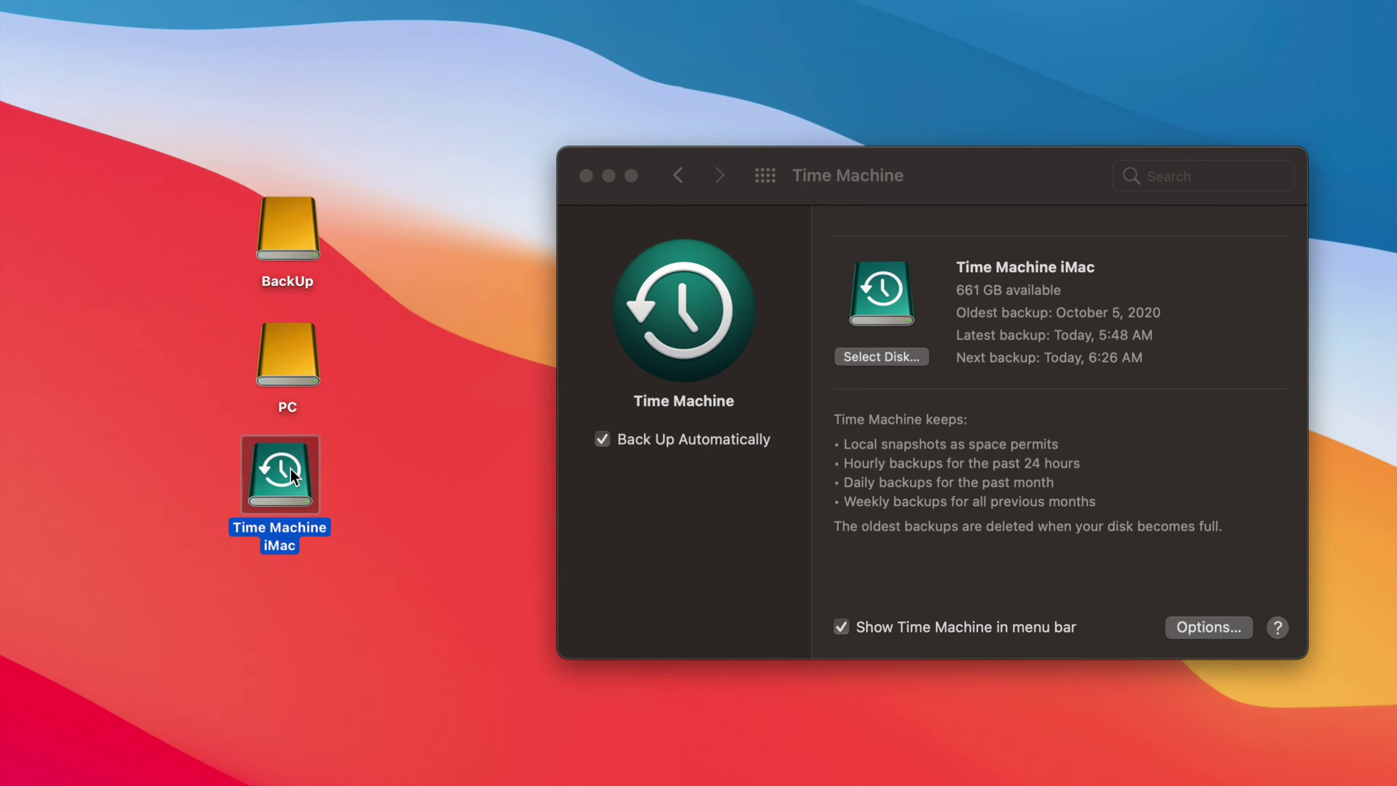
{"action": "left_click", "coordinate": [958, 185]}
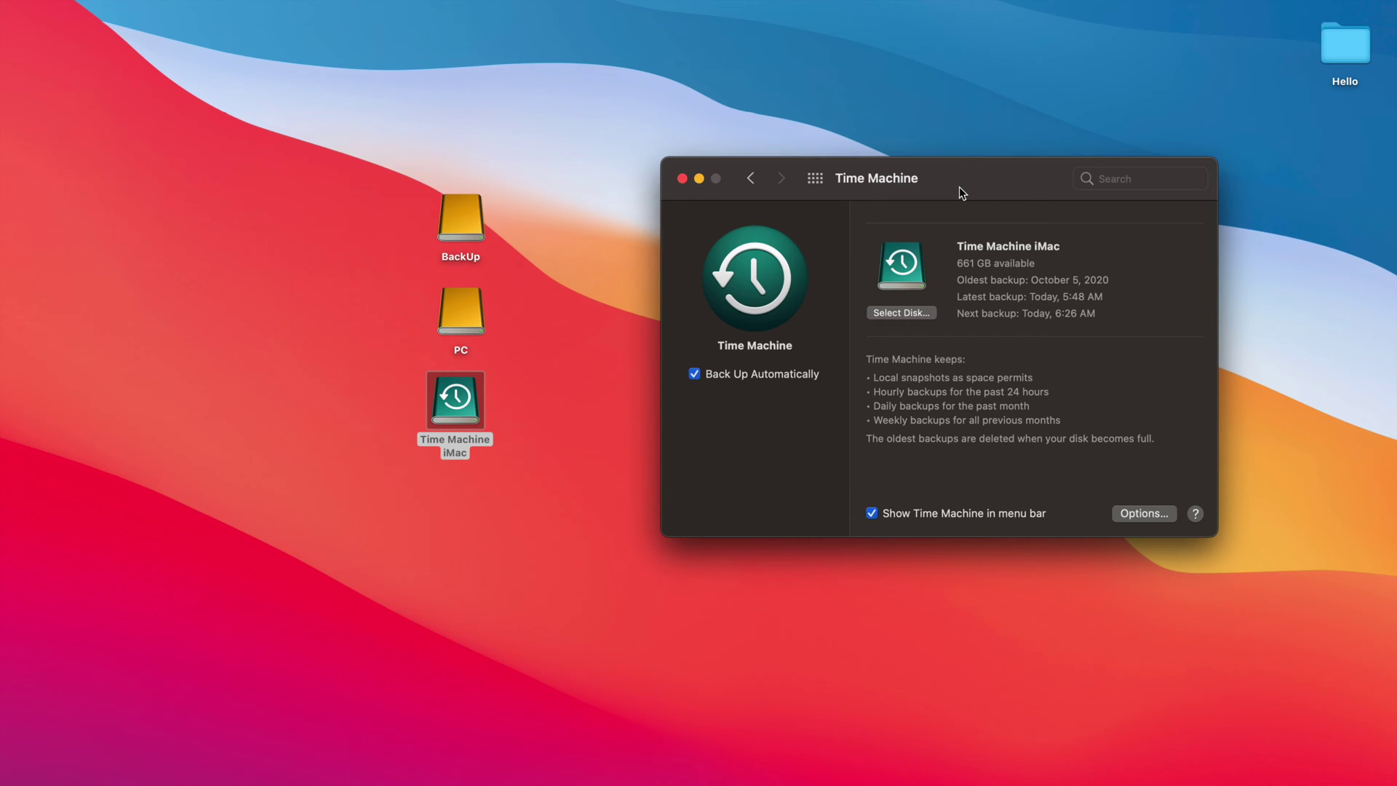
{"action": "key", "text": "super+f"}
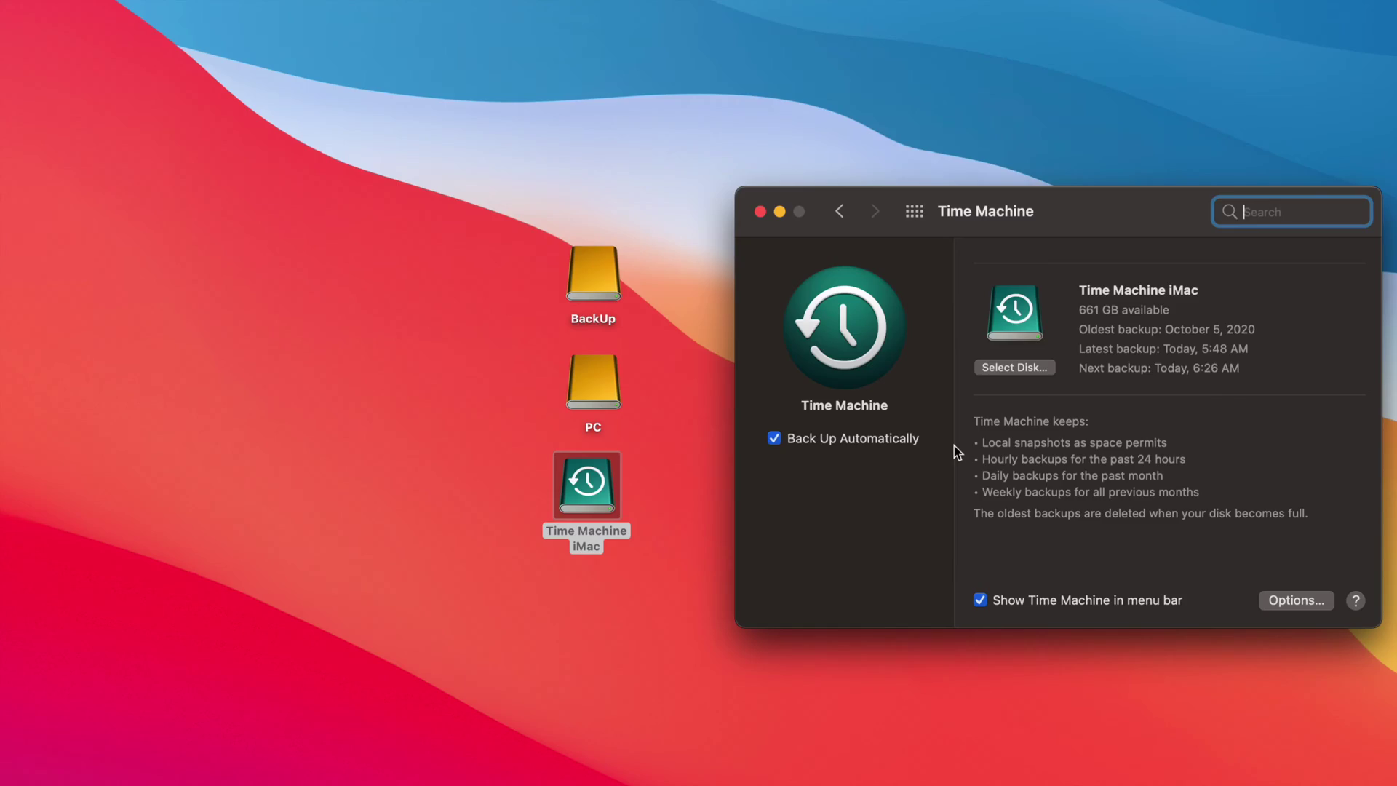
Close System Preferences and show the Time Machine menu-bar status menu.
{"action": "left_click", "coordinate": [760, 212]}
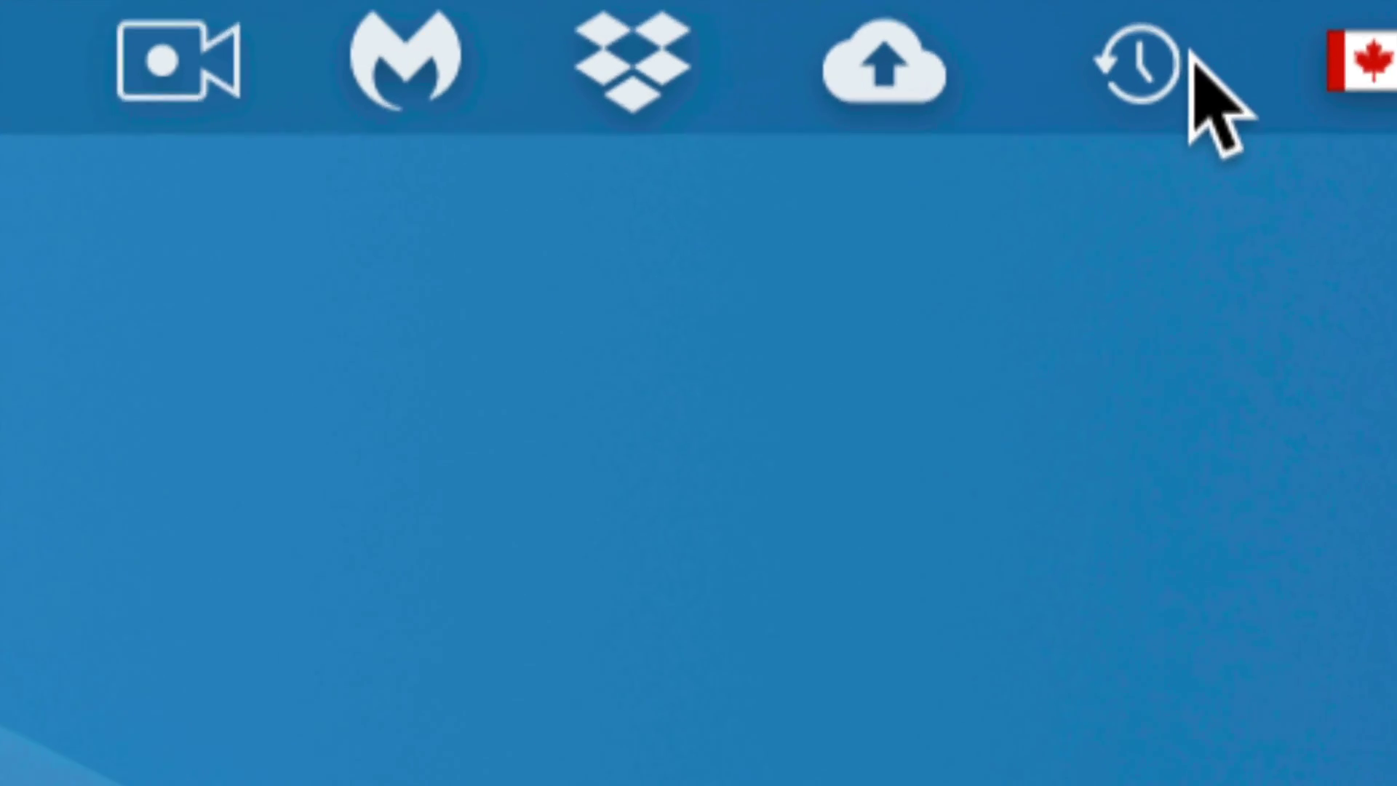
{"action": "left_click", "coordinate": [1151, 70]}
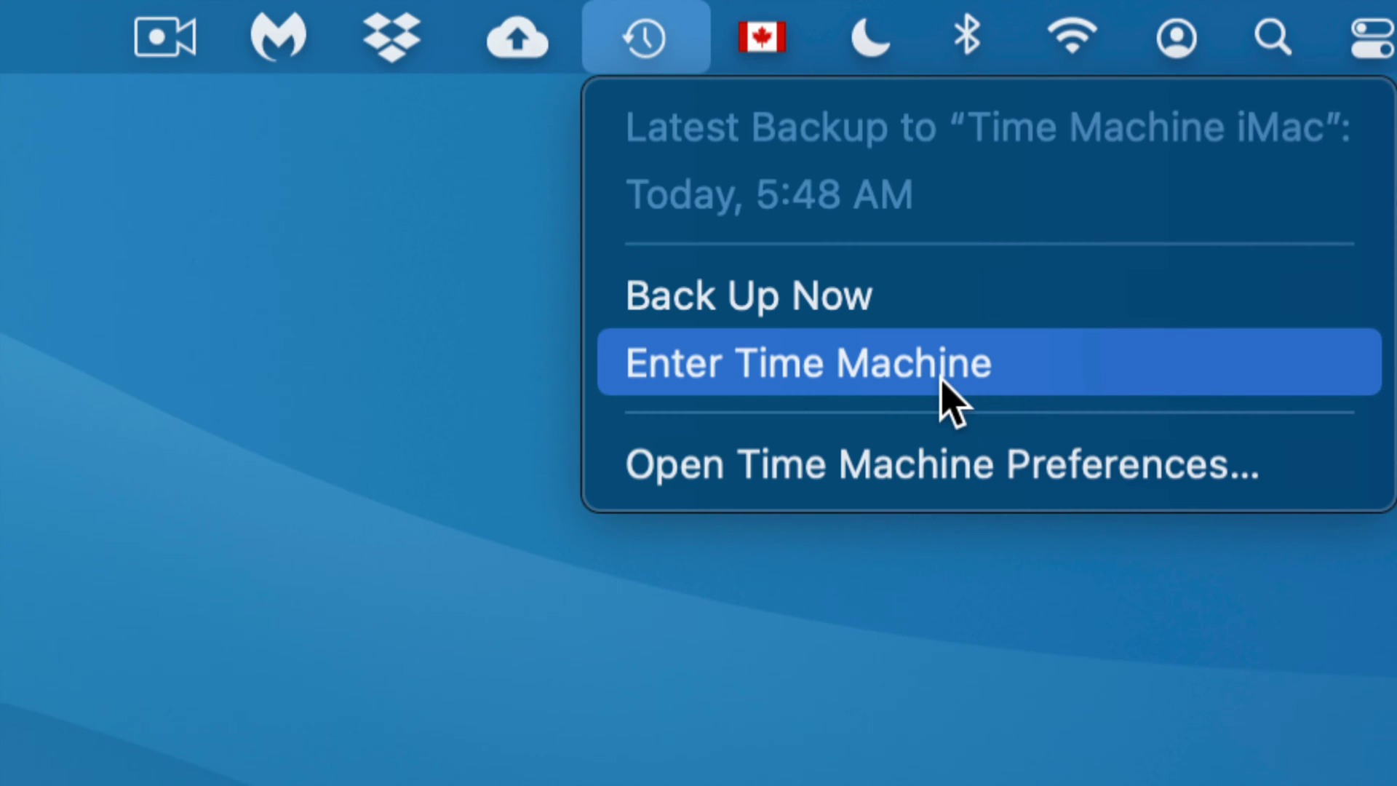
Enter Time Machine and jump to the Saturday, November 14, 2020 snapshot.
{"action": "left_click", "coordinate": [827, 366]}
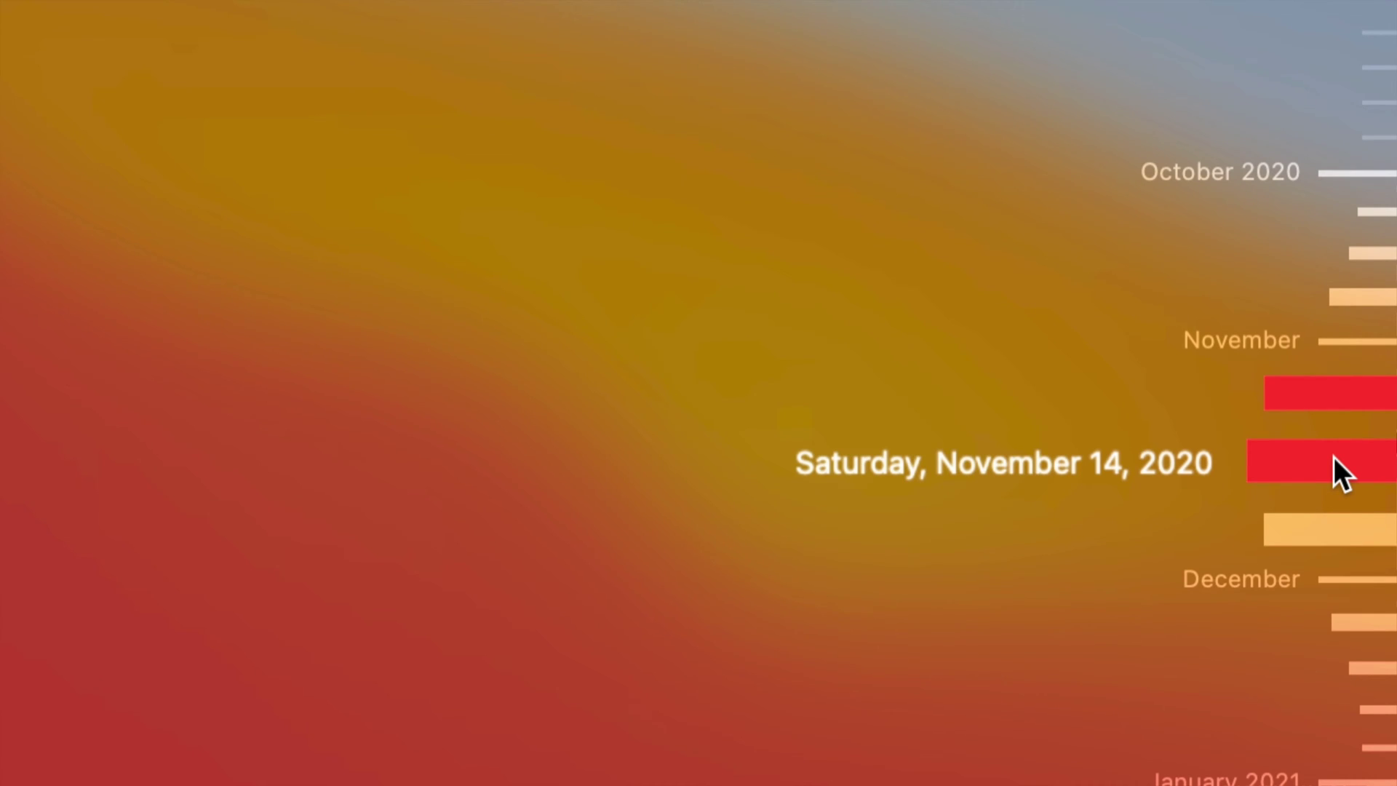
{"action": "left_click", "coordinate": [1333, 457]}
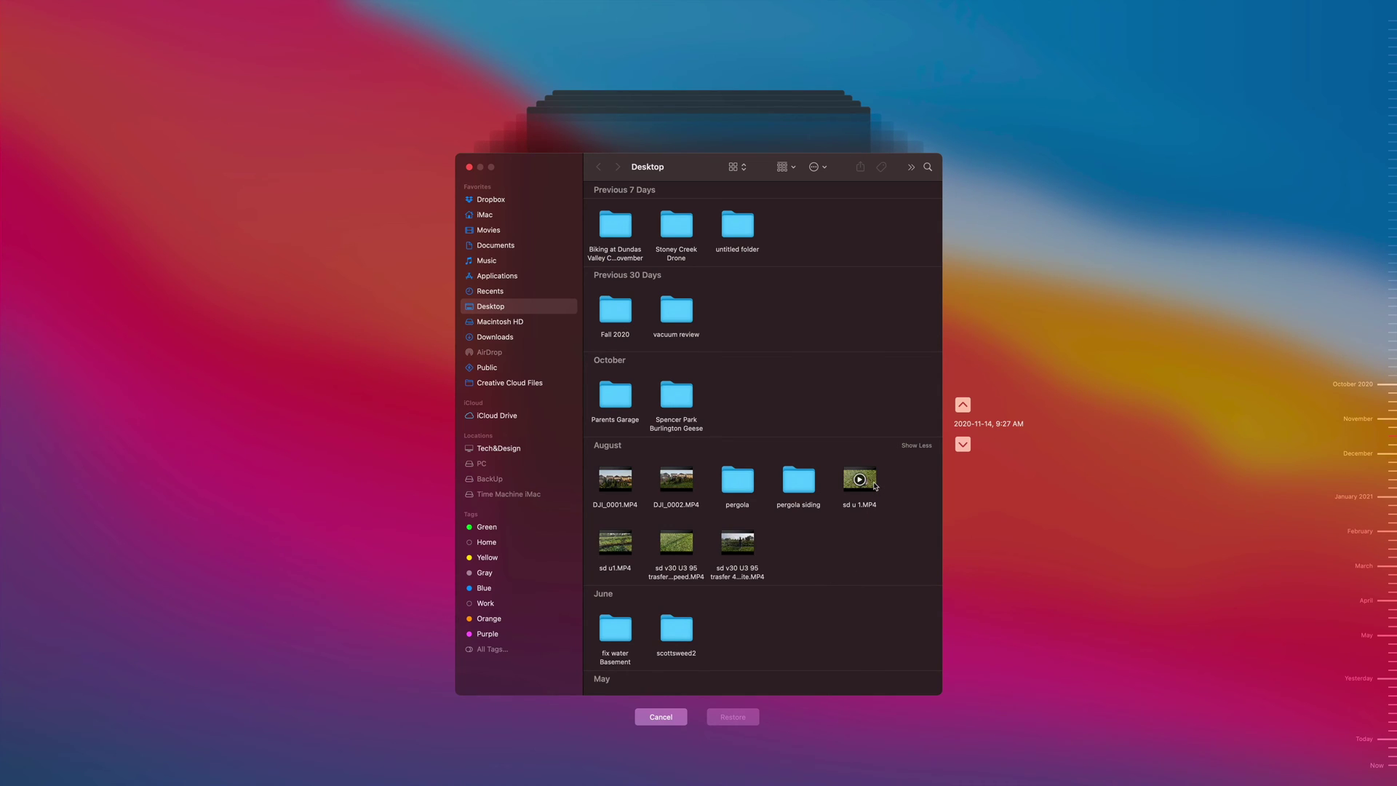
Restore sd u 1.MP4 from the November 14 snapshot to the Desktop.
{"action": "left_click", "coordinate": [874, 486]}
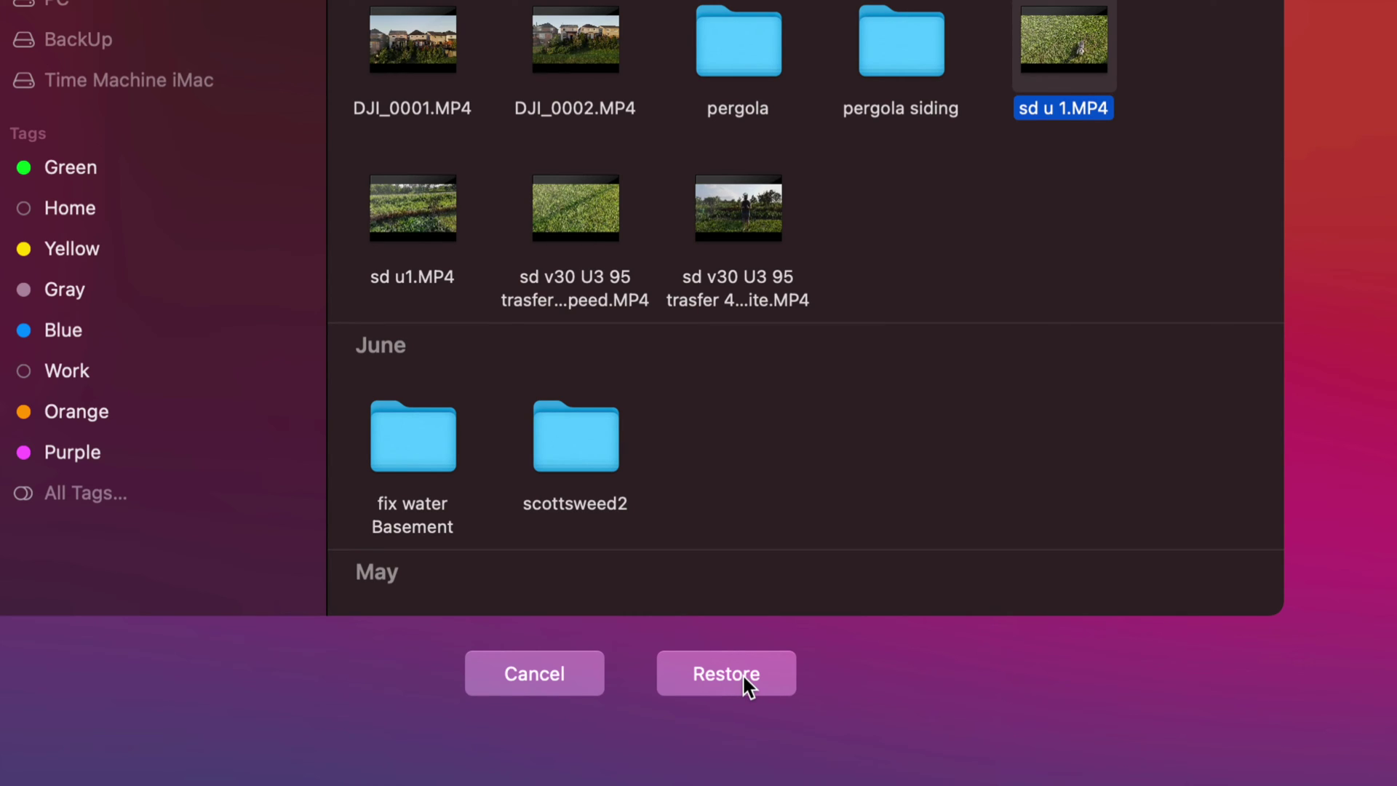
{"action": "left_click", "coordinate": [742, 674]}
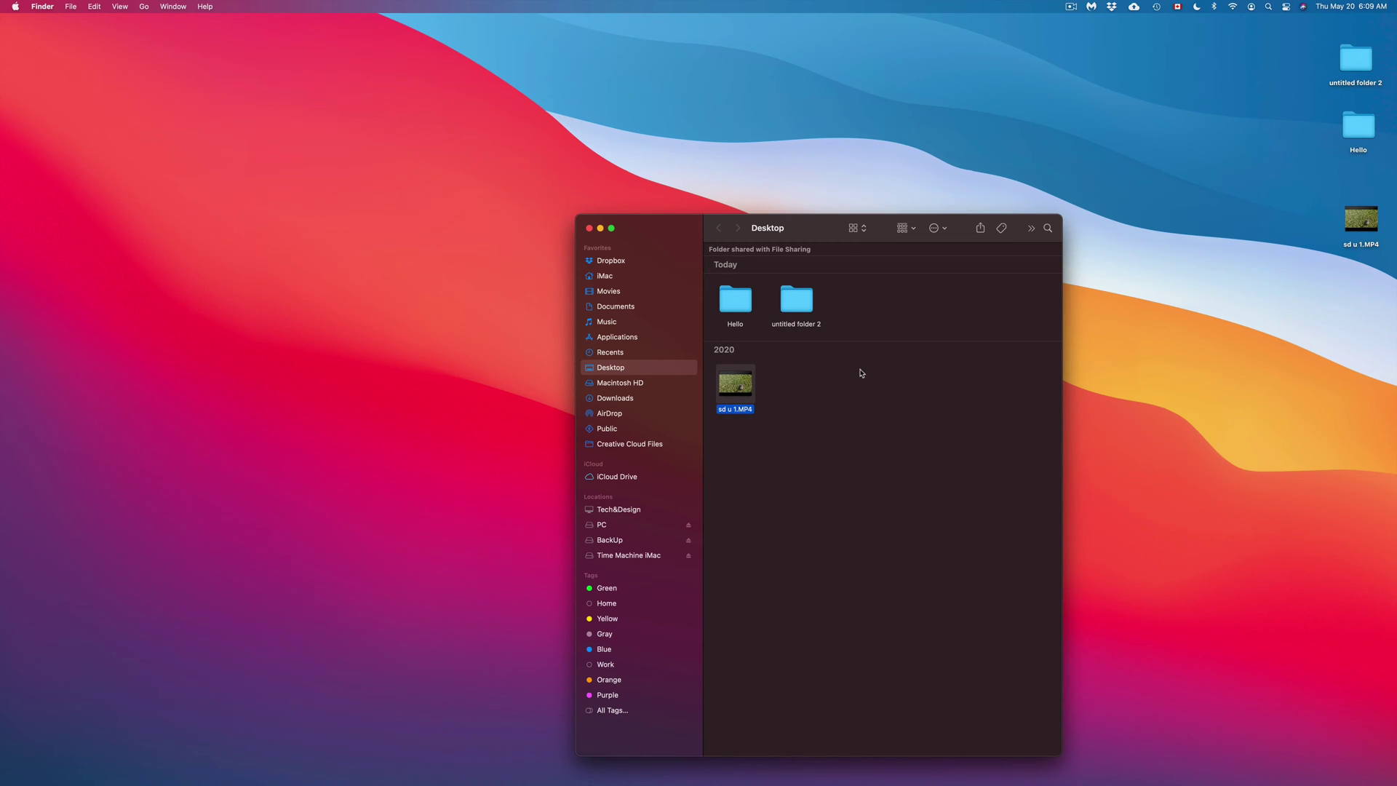
Move the restored sd u 1.MP4 icon and preview the video from its thumbnail.
{"action": "left_click_drag", "start_coordinate": [1360, 219], "coordinate": [1225, 291]}
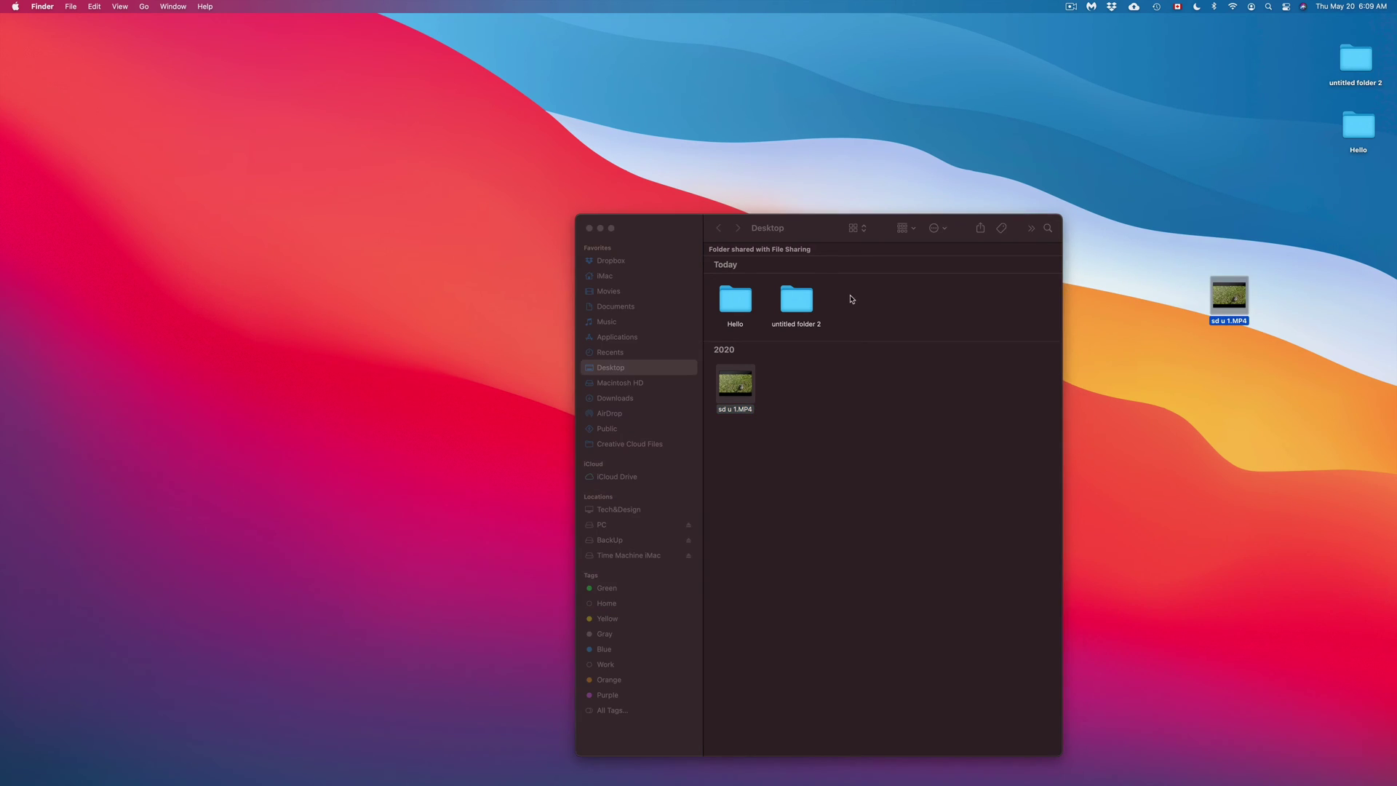
{"action": "left_click", "coordinate": [684, 231]}
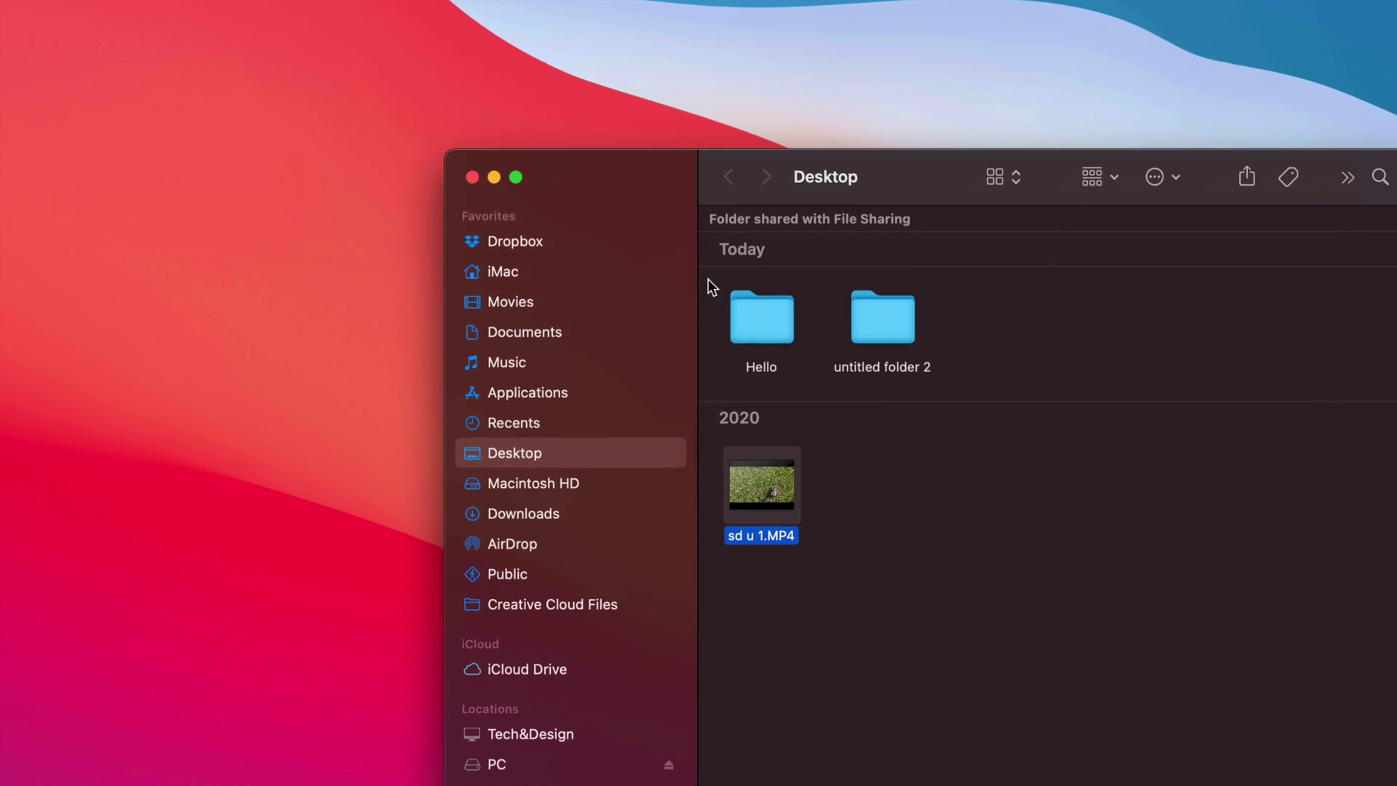
{"action": "mouse_move", "coordinate": [735, 383]}
{"action": "left_click", "coordinate": [761, 484]}
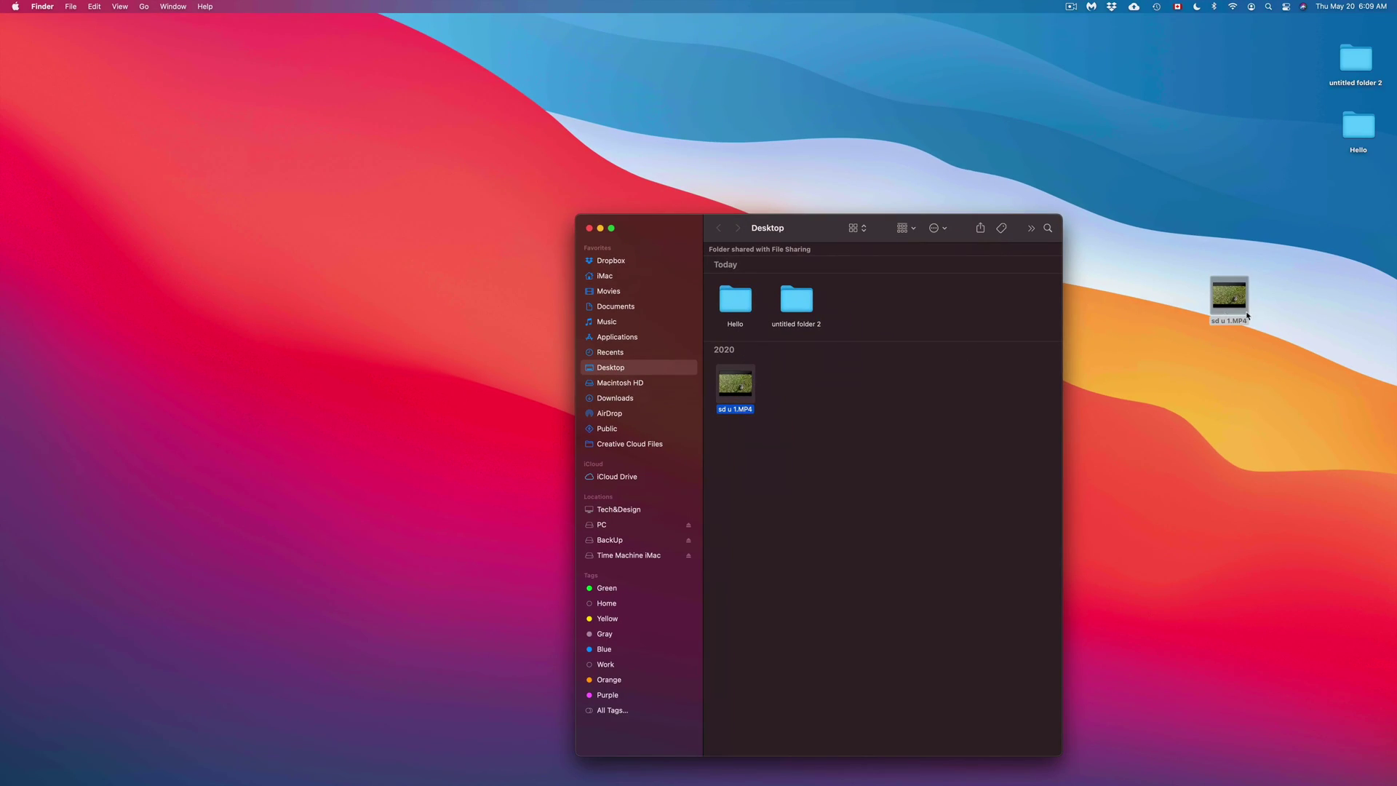
Settle the video icon just below the Hello folder and move the Desktop window up-left.
{"action": "left_click_drag", "start_coordinate": [1247, 315], "coordinate": [1241, 213]}
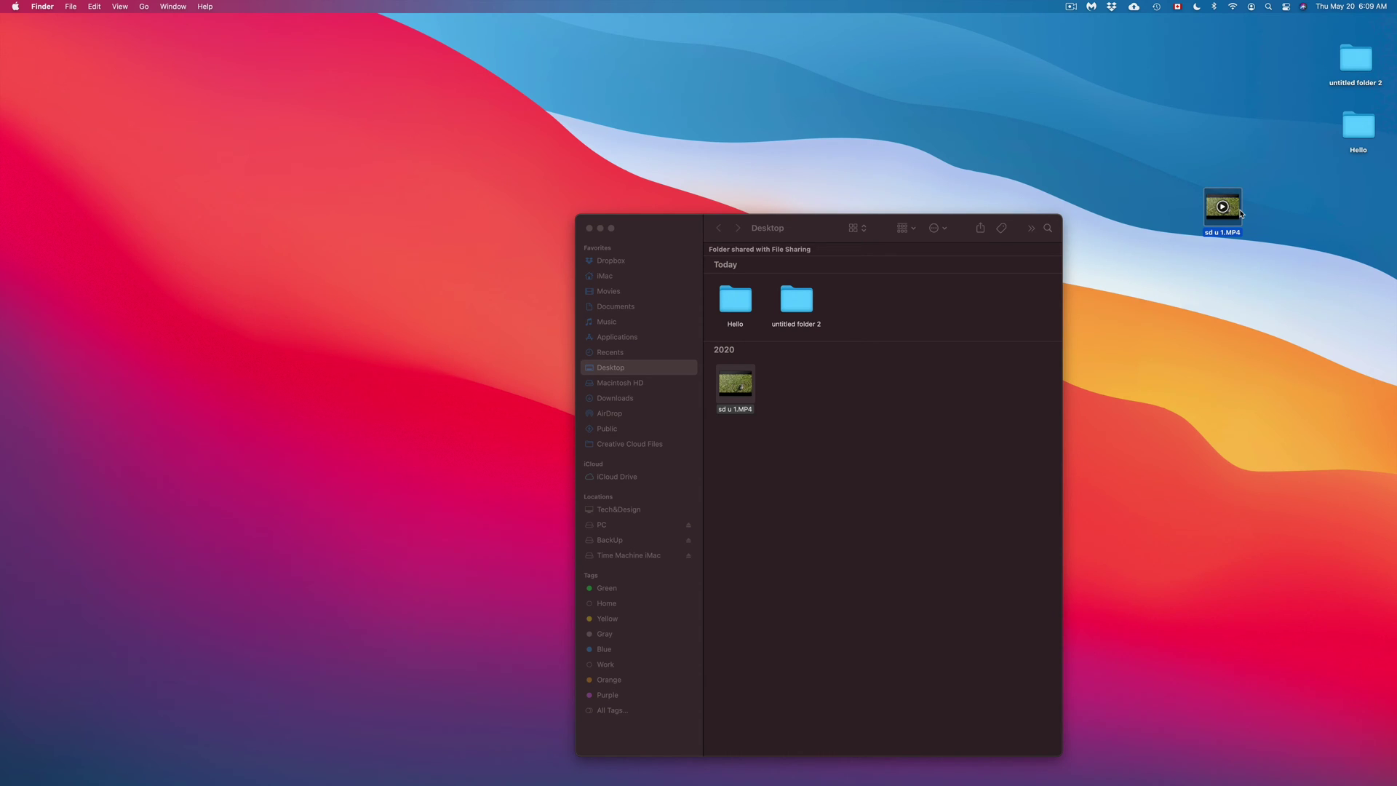
{"action": "left_click_drag", "start_coordinate": [1241, 213], "coordinate": [1235, 279]}
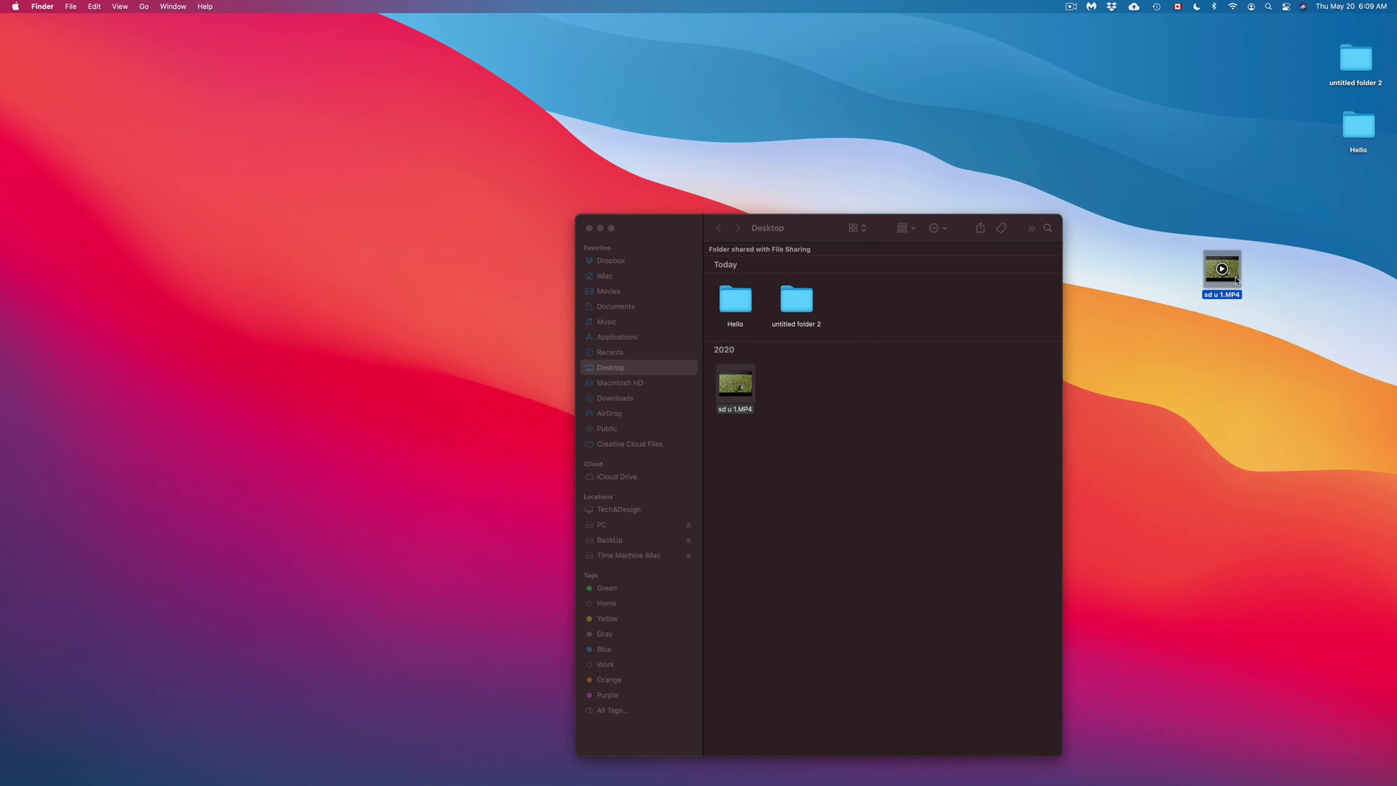
{"action": "left_click_drag", "start_coordinate": [815, 228], "coordinate": [775, 209]}
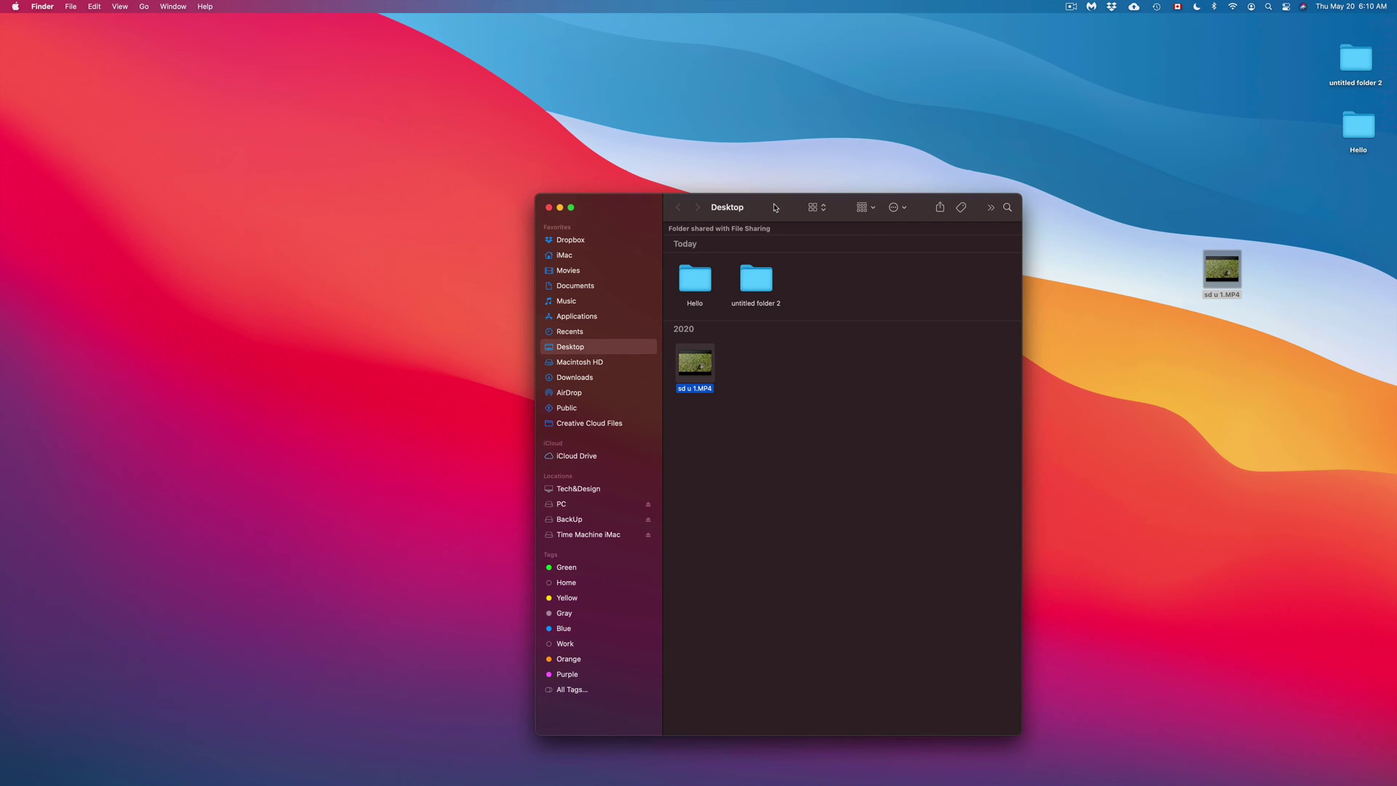
Move the Finder window aside to uncover the drives and place PC left of BackUp.
{"action": "left_click_drag", "start_coordinate": [775, 207], "coordinate": [1074, 138]}
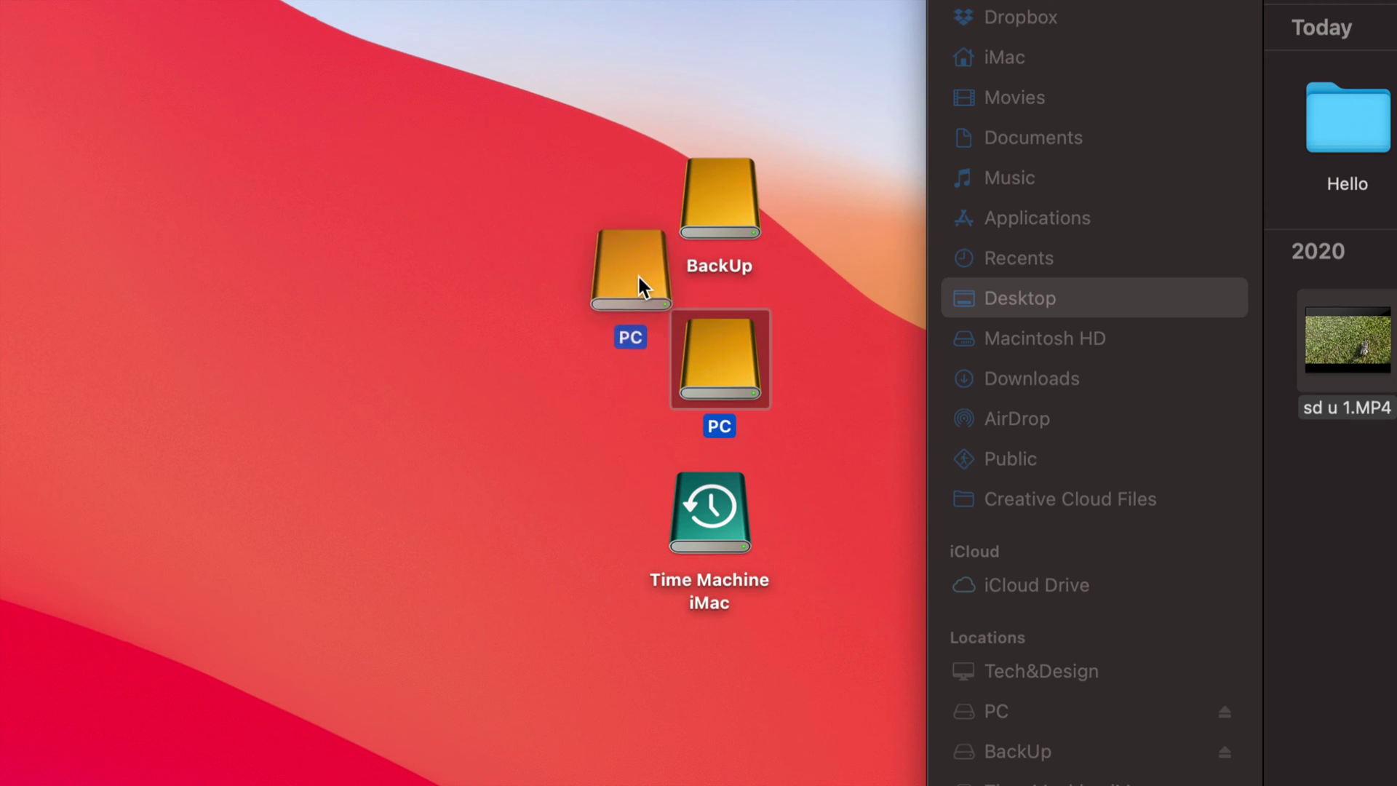
{"action": "left_click_drag", "start_coordinate": [638, 273], "coordinate": [595, 200]}
{"action": "left_click", "coordinate": [734, 194]}
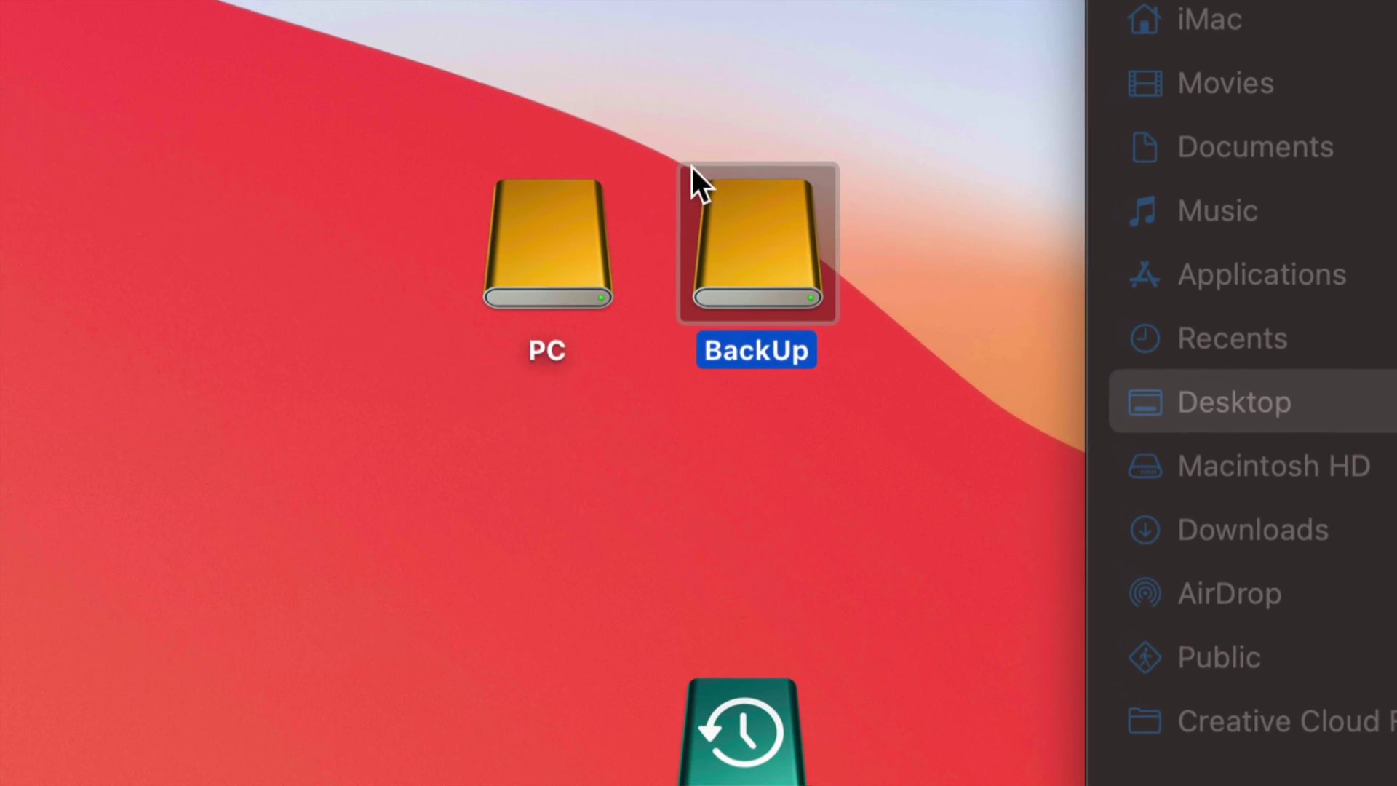
Line up BackUp, PC and Time Machine iMac in one row, with Hello beneath PC.
{"action": "left_click_drag", "start_coordinate": [787, 276], "coordinate": [847, 254]}
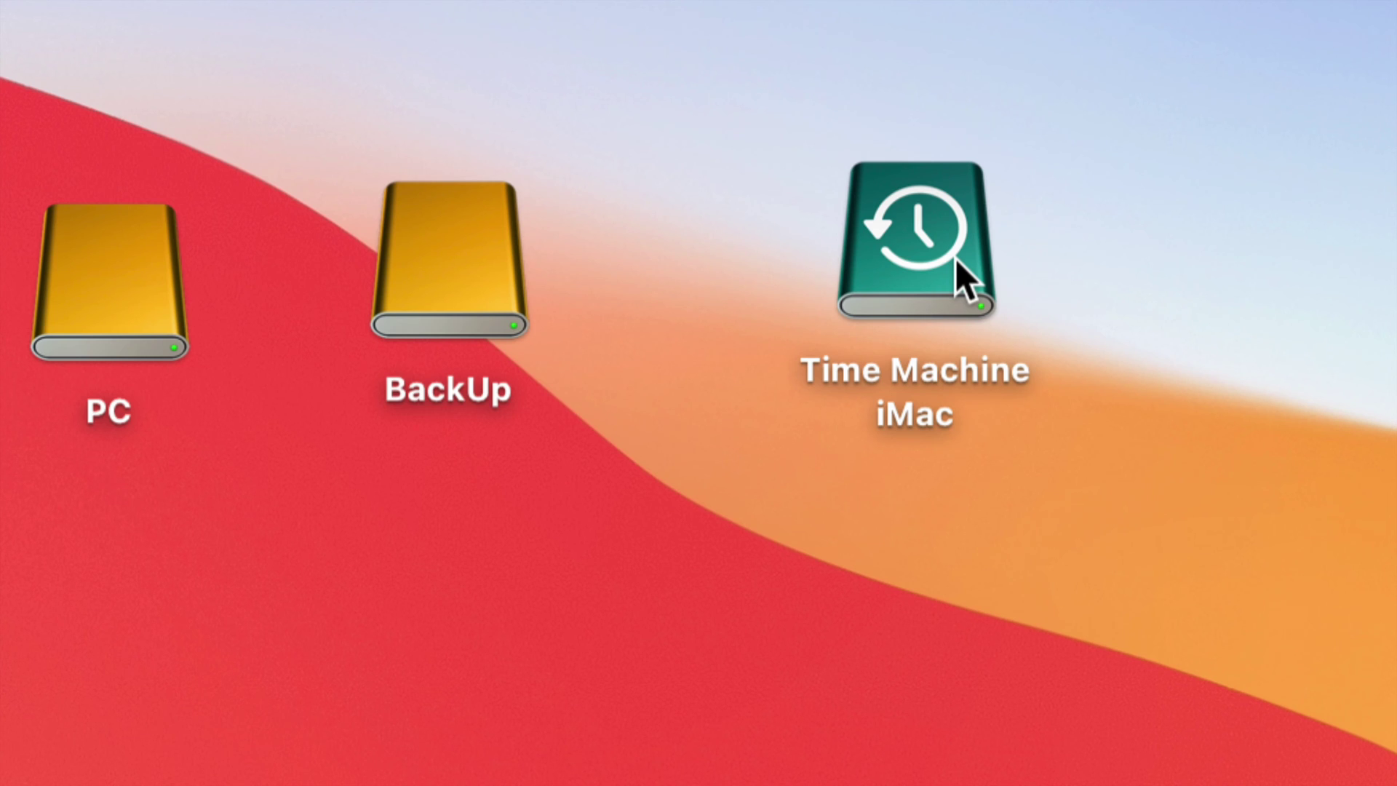
{"action": "left_click_drag", "start_coordinate": [142, 282], "coordinate": [668, 255]}
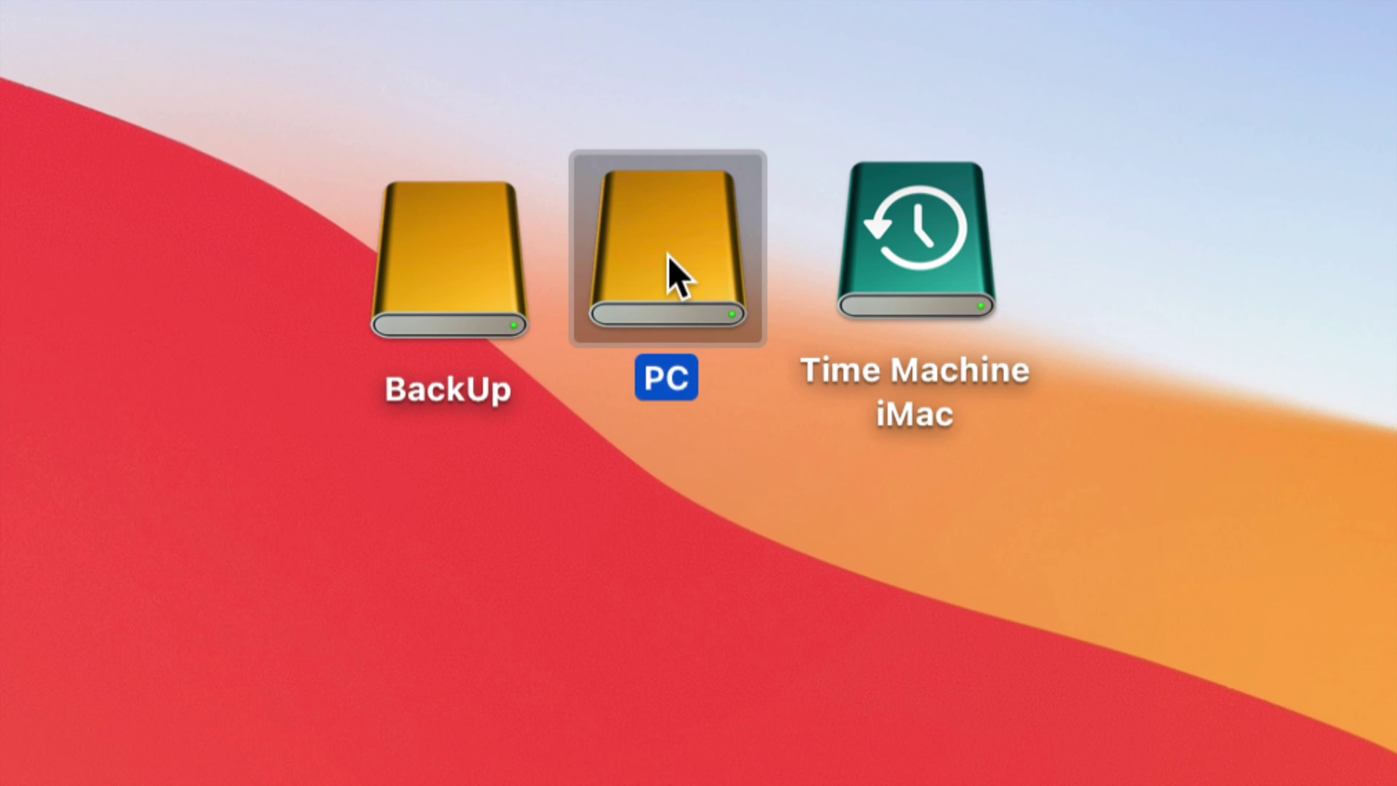
{"action": "left_click", "coordinate": [726, 474]}
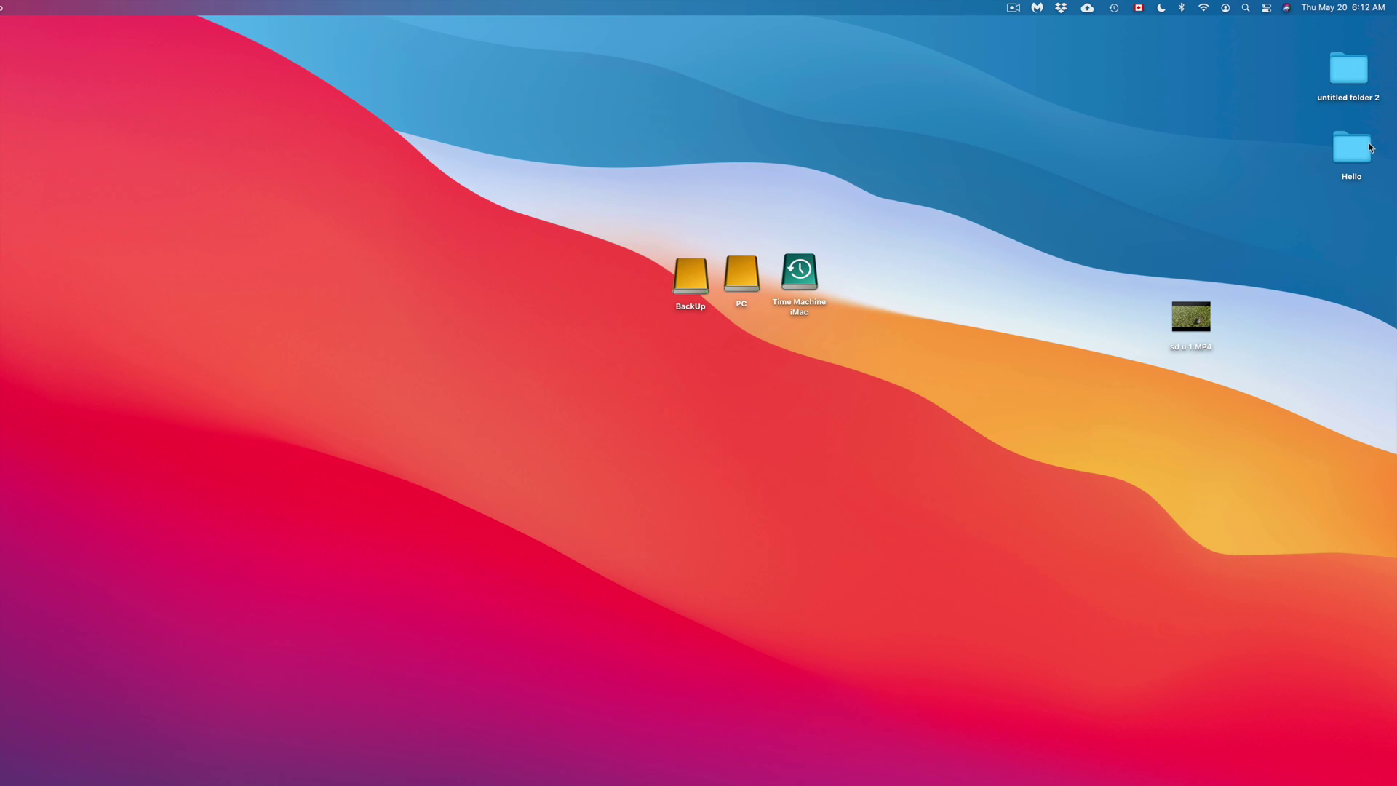
{"action": "left_click_drag", "start_coordinate": [1370, 148], "coordinate": [751, 332]}
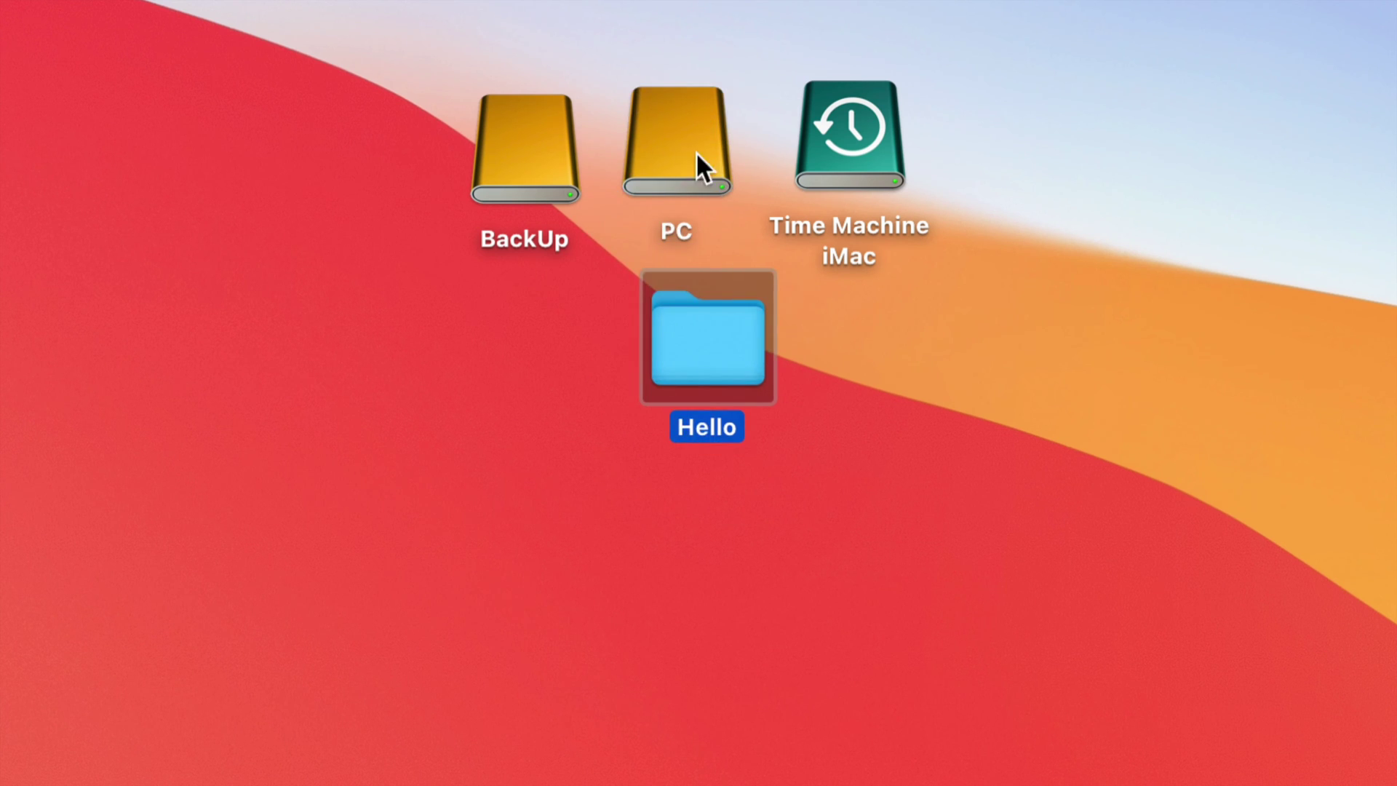
Select the PC and Time Machine iMac drives, then move the Hello folder beneath the Time Machine iMac drive.
{"action": "left_click", "coordinate": [681, 155]}
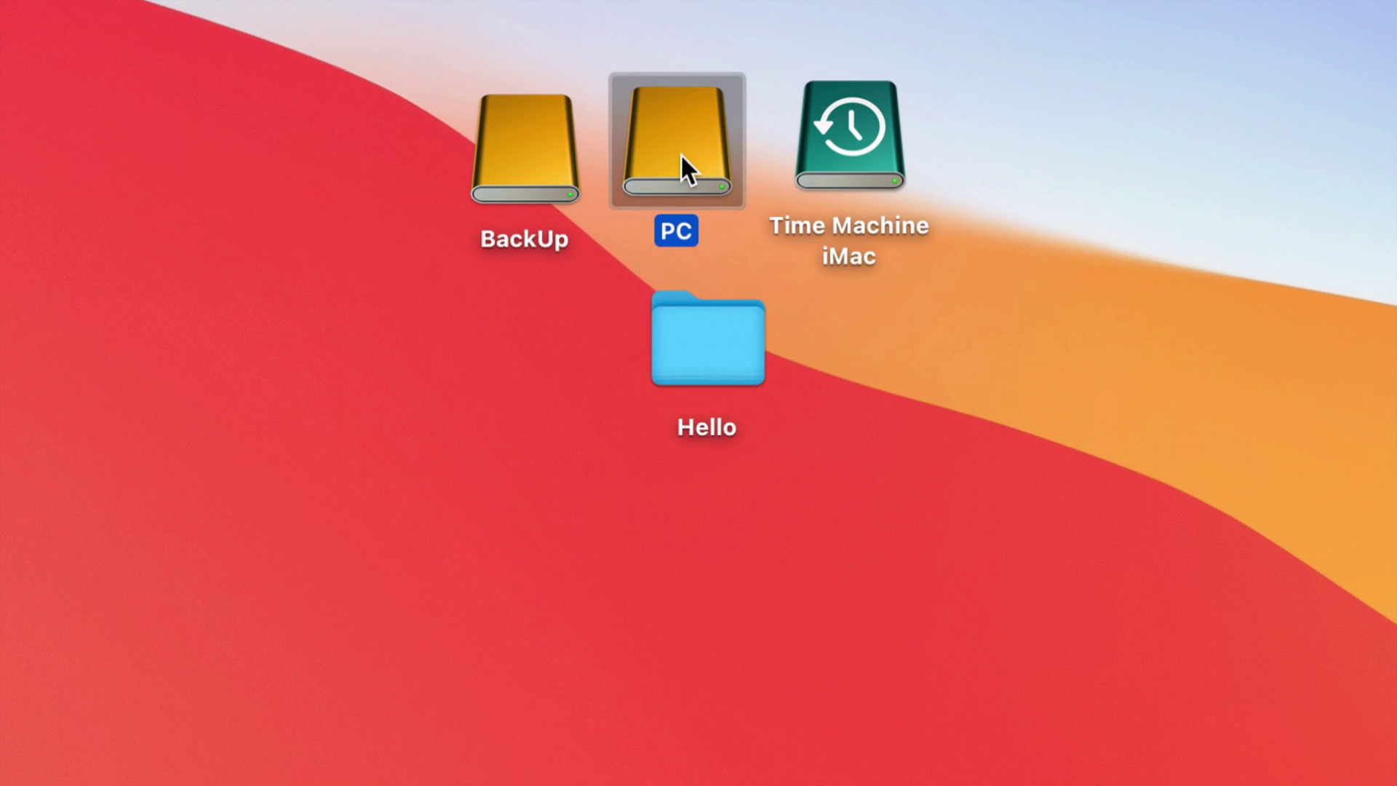
{"action": "left_click", "coordinate": [866, 153]}
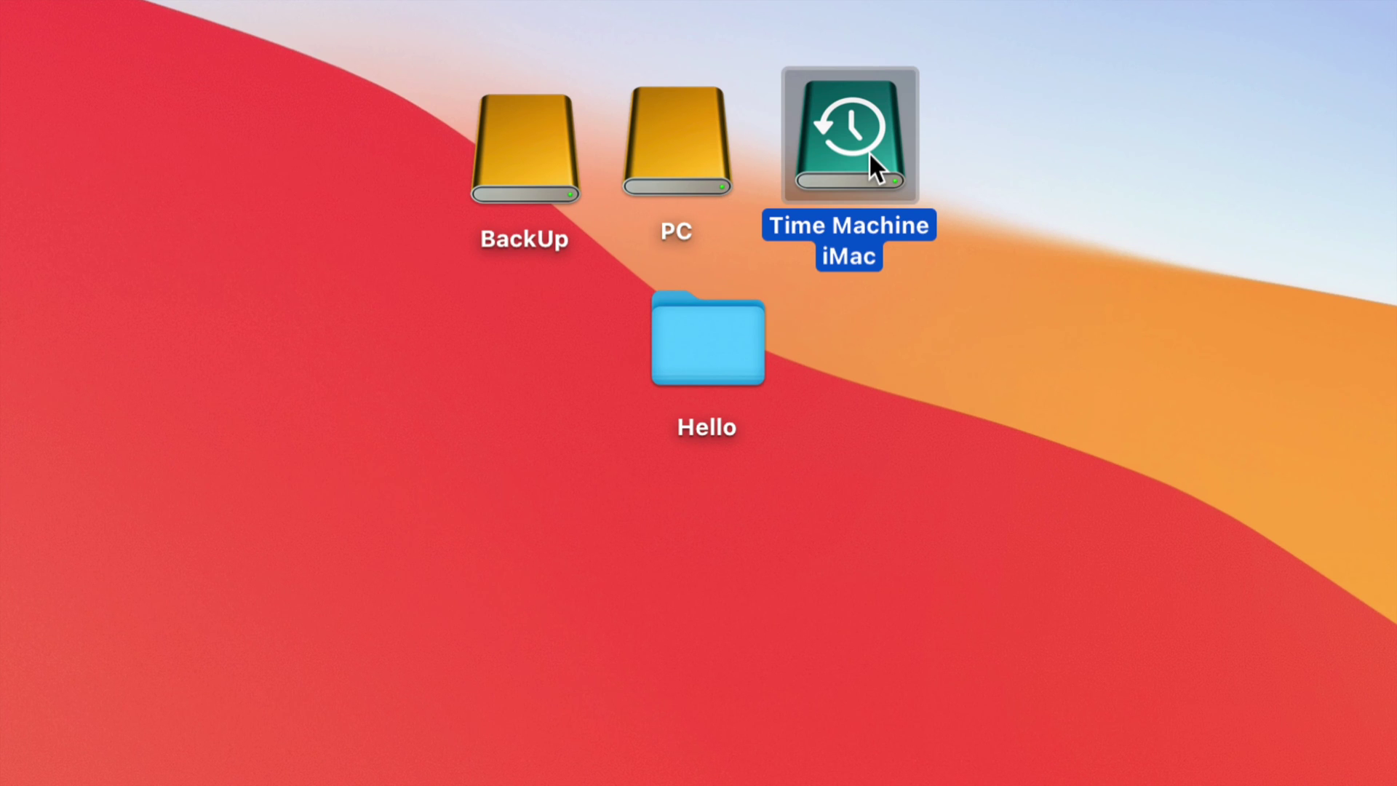
{"action": "left_click_drag", "start_coordinate": [730, 356], "coordinate": [958, 415]}
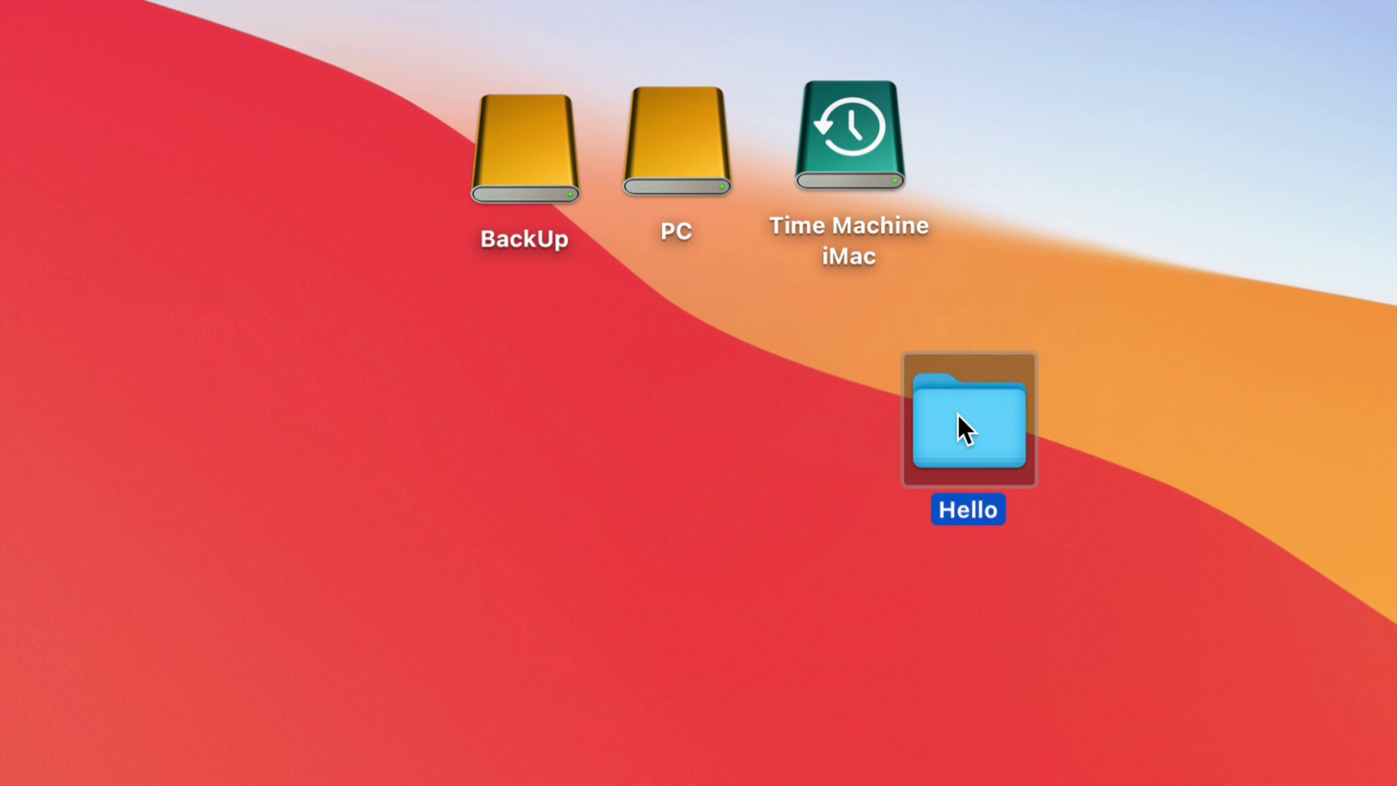